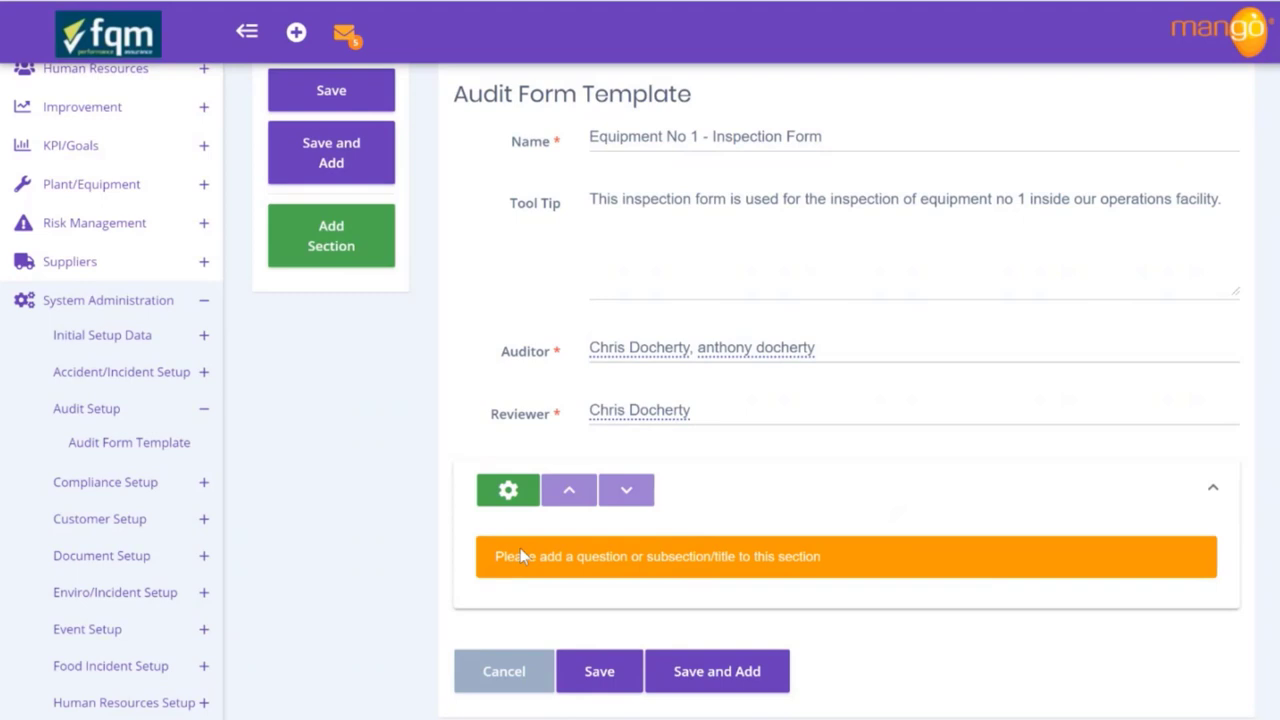
Name the section 'Equipment Power' with tool tip 'Inspection of equipment power source' and NA option 'NA'
{"action": "left_click", "coordinate": [502, 498]}
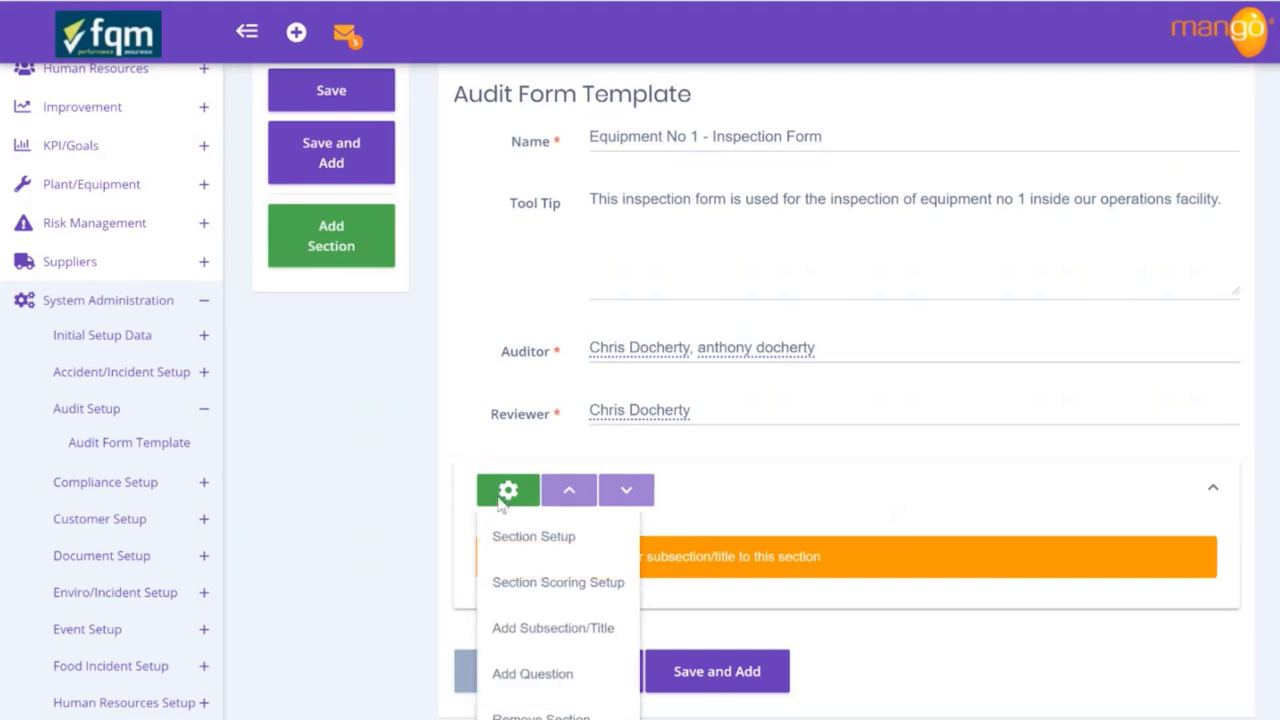
{"action": "left_click", "coordinate": [528, 545]}
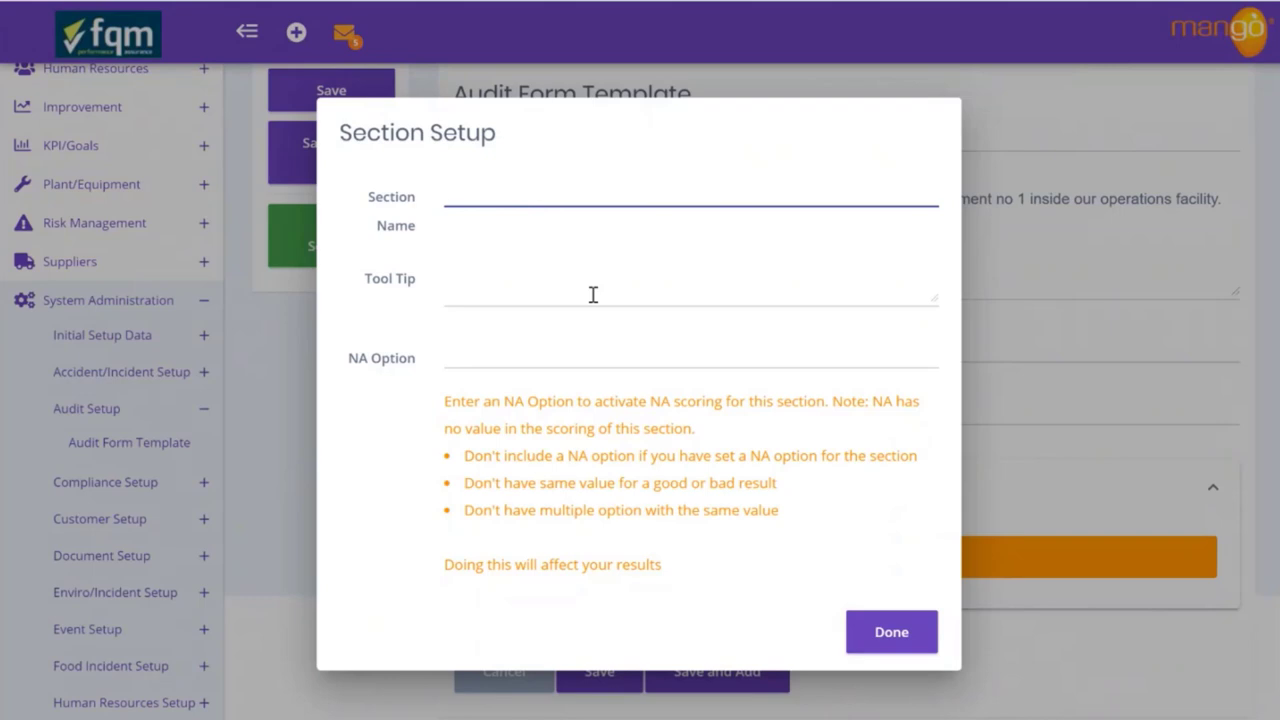
{"action": "type", "text": "Equipment Power"}
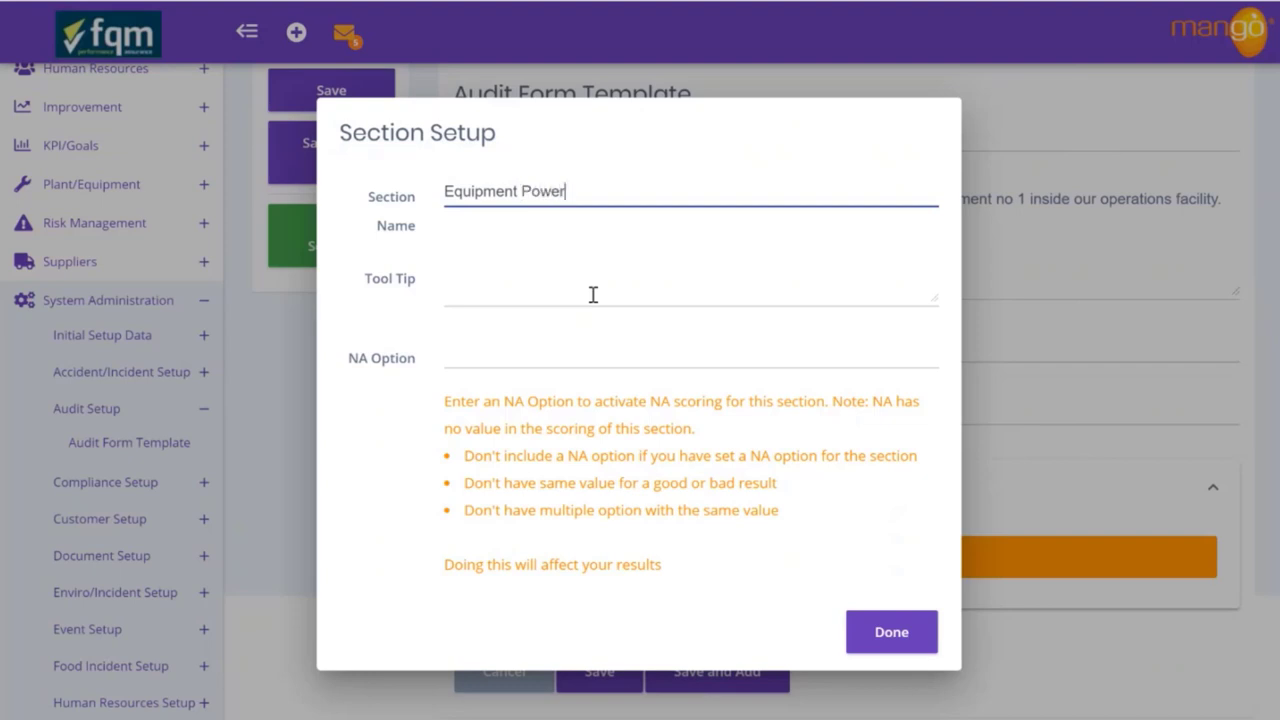
{"action": "left_click", "coordinate": [597, 287]}
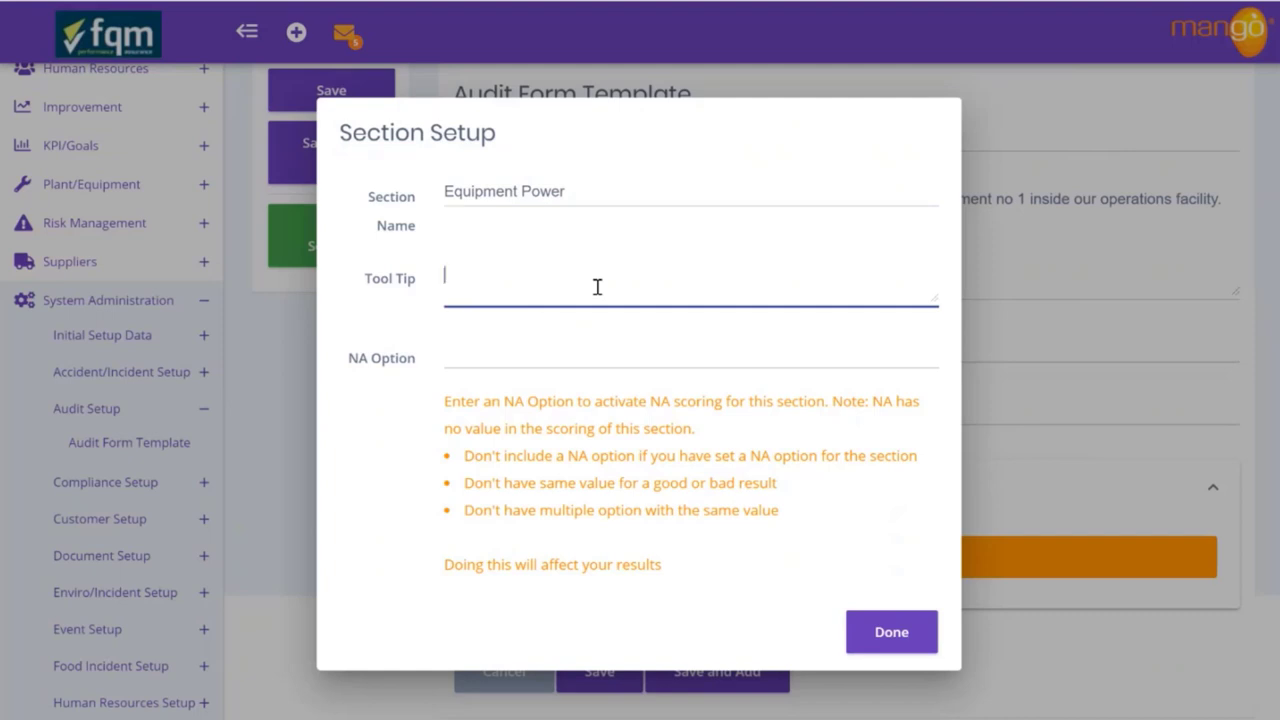
{"action": "type", "text": "Insect"}
{"action": "key", "text": "BackSpace"}
{"action": "key", "text": "BackSpace"}
{"action": "key", "text": "BackSpace"}
{"action": "type", "text": "pection of "}
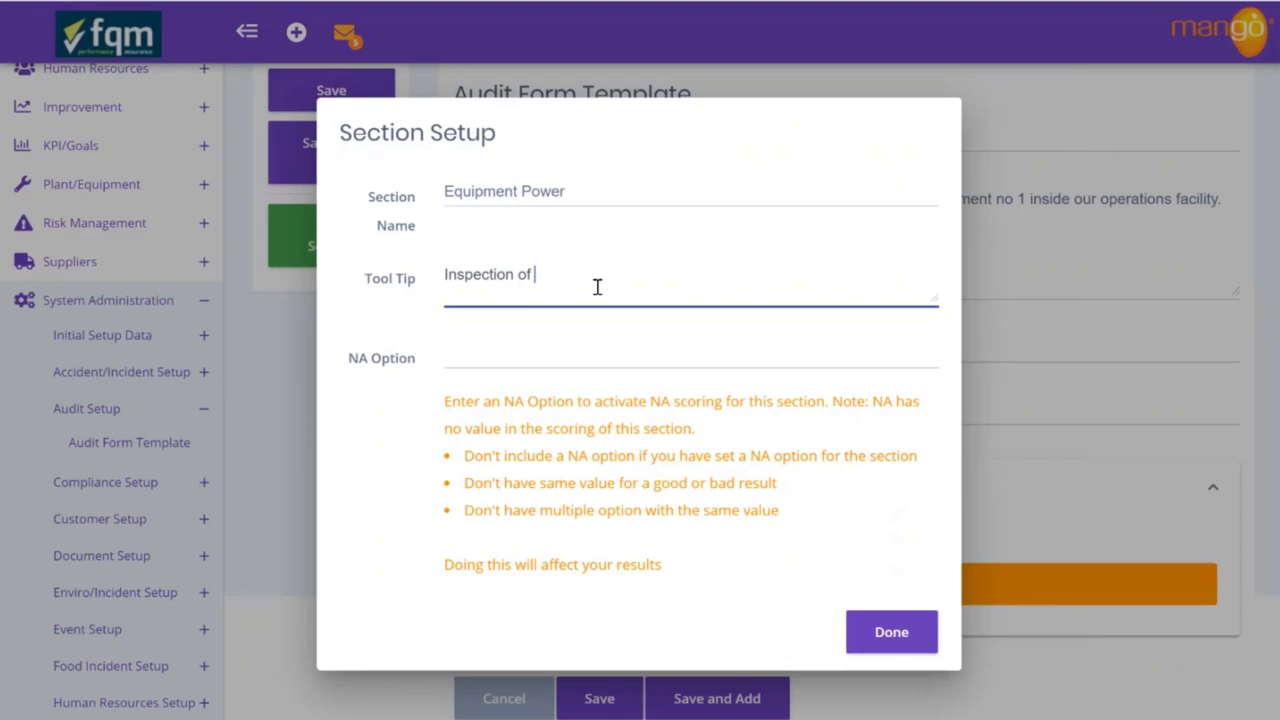
{"action": "type", "text": "equipment power "}
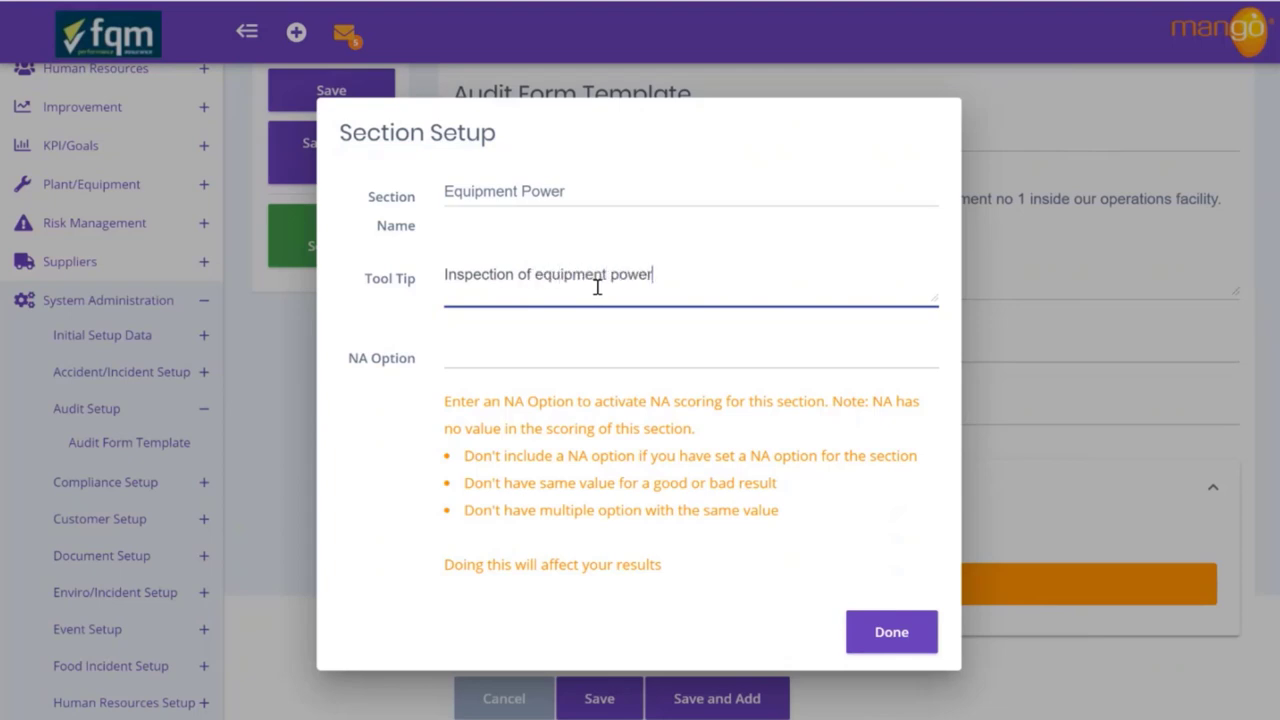
{"action": "type", "text": "source"}
{"action": "left_click", "coordinate": [508, 356]}
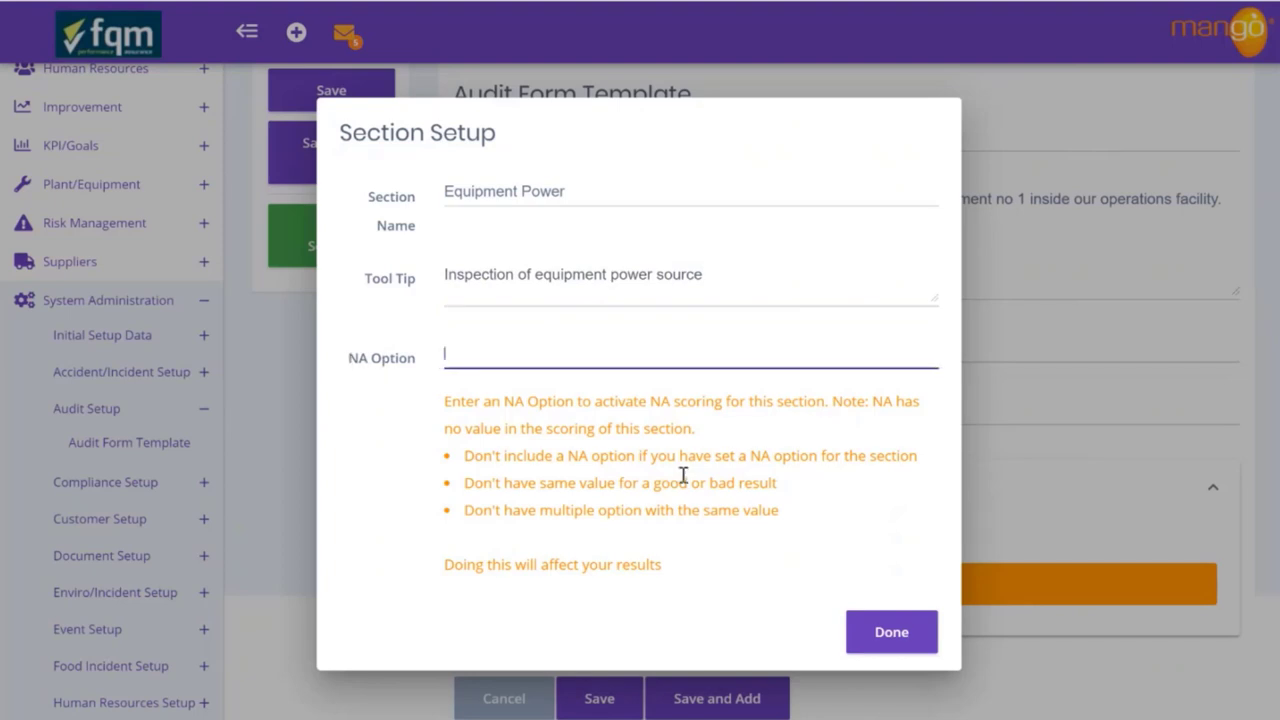
{"action": "type", "text": "NA"}
{"action": "left_click", "coordinate": [893, 633]}
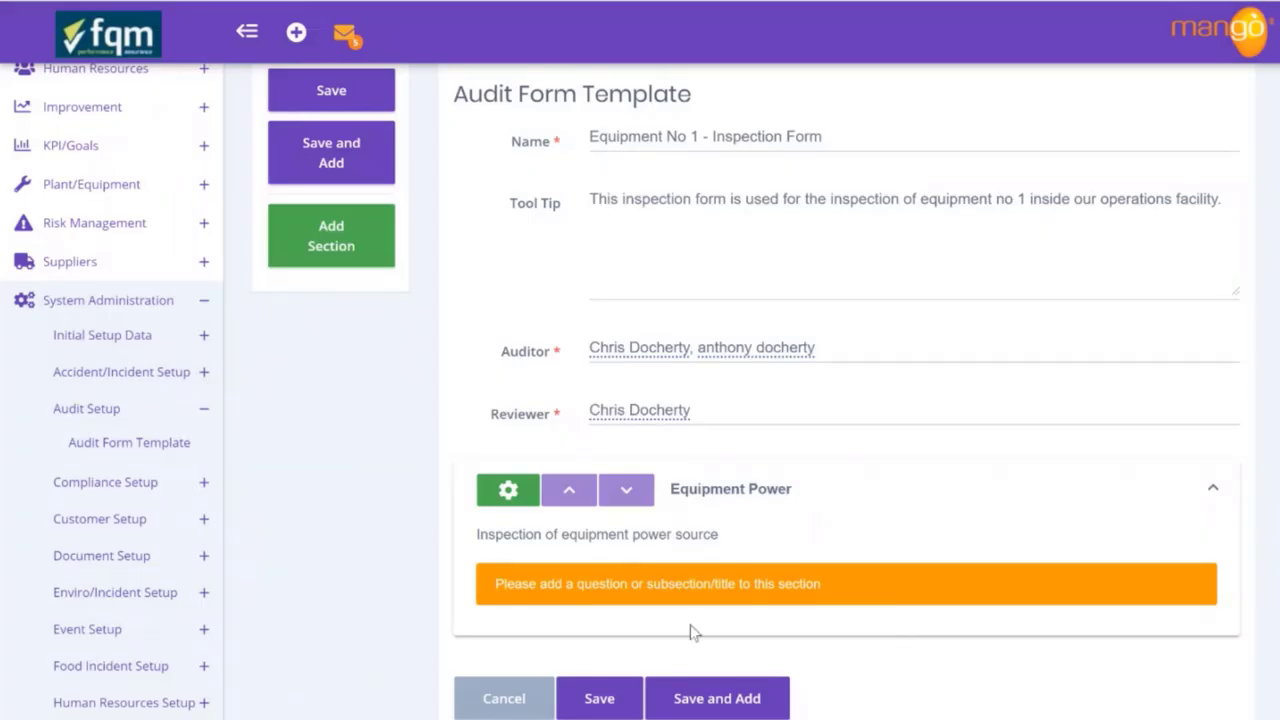
Add question '1.' 'Is the power source to the equipment in good condition?' with tool tip 'No damage to cable or connections'
{"action": "left_click", "coordinate": [508, 492]}
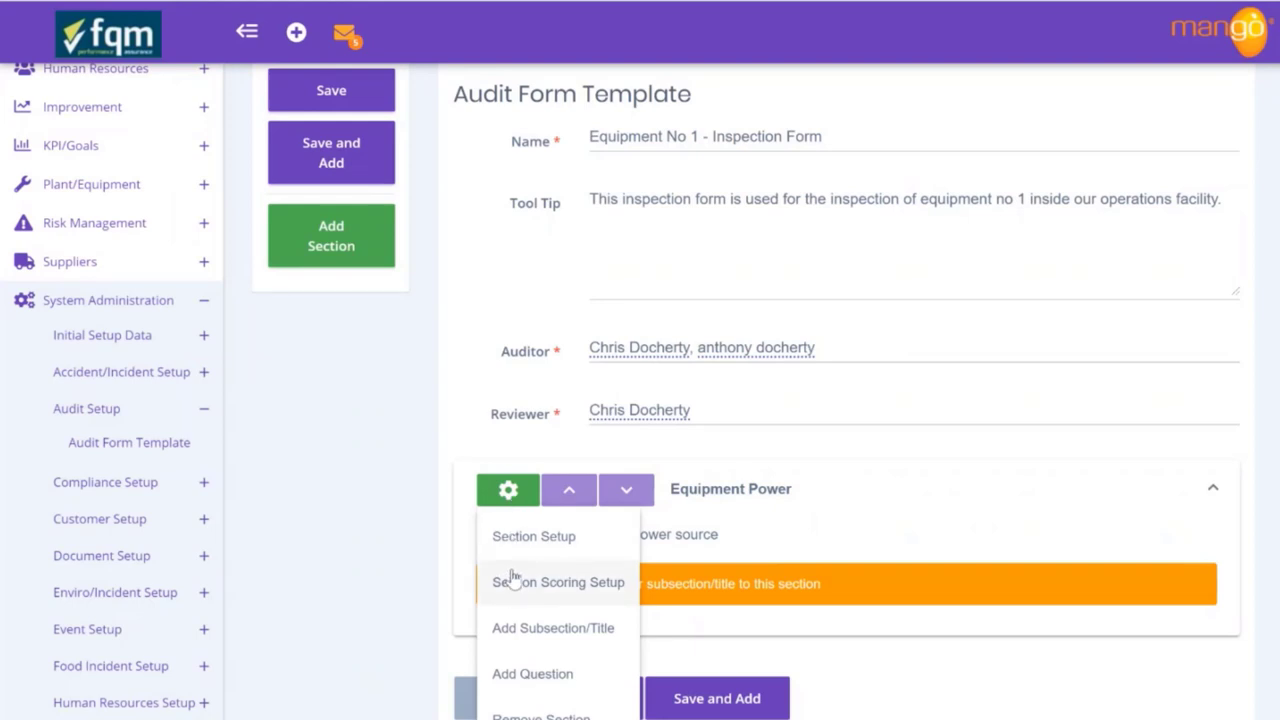
{"action": "left_click", "coordinate": [532, 676]}
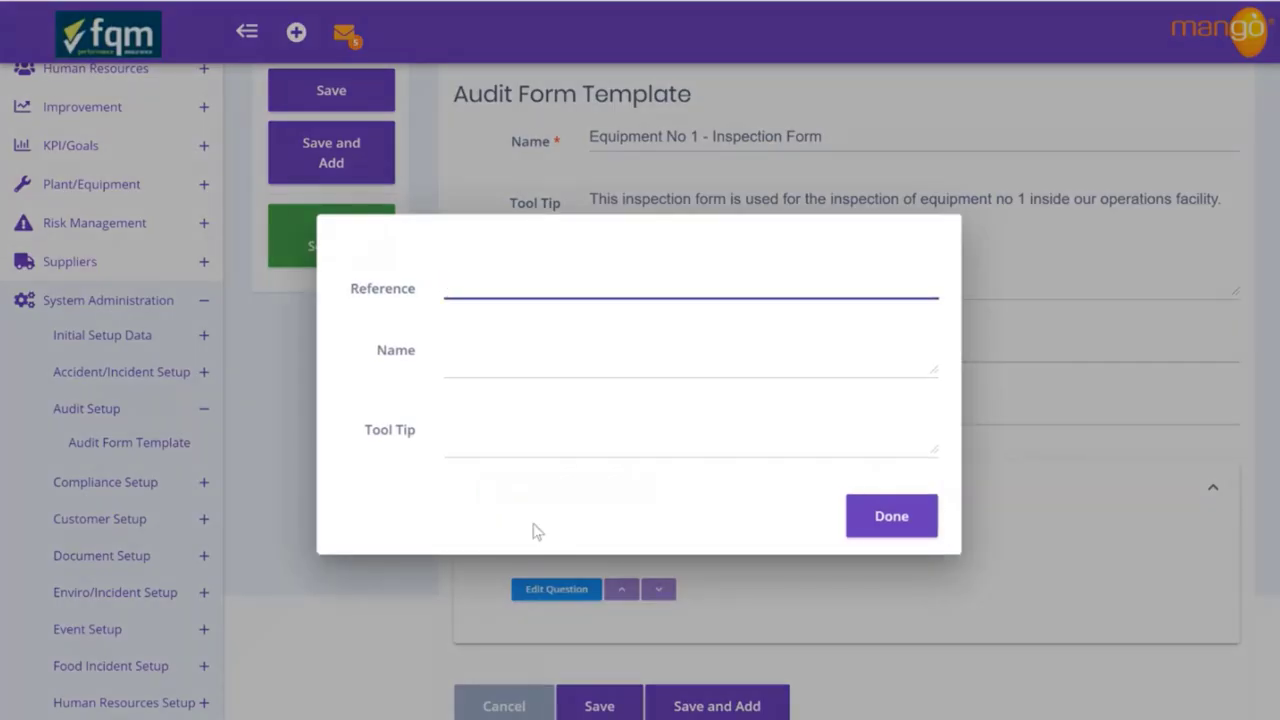
{"action": "left_click", "coordinate": [522, 281]}
{"action": "type", "text": "1."}
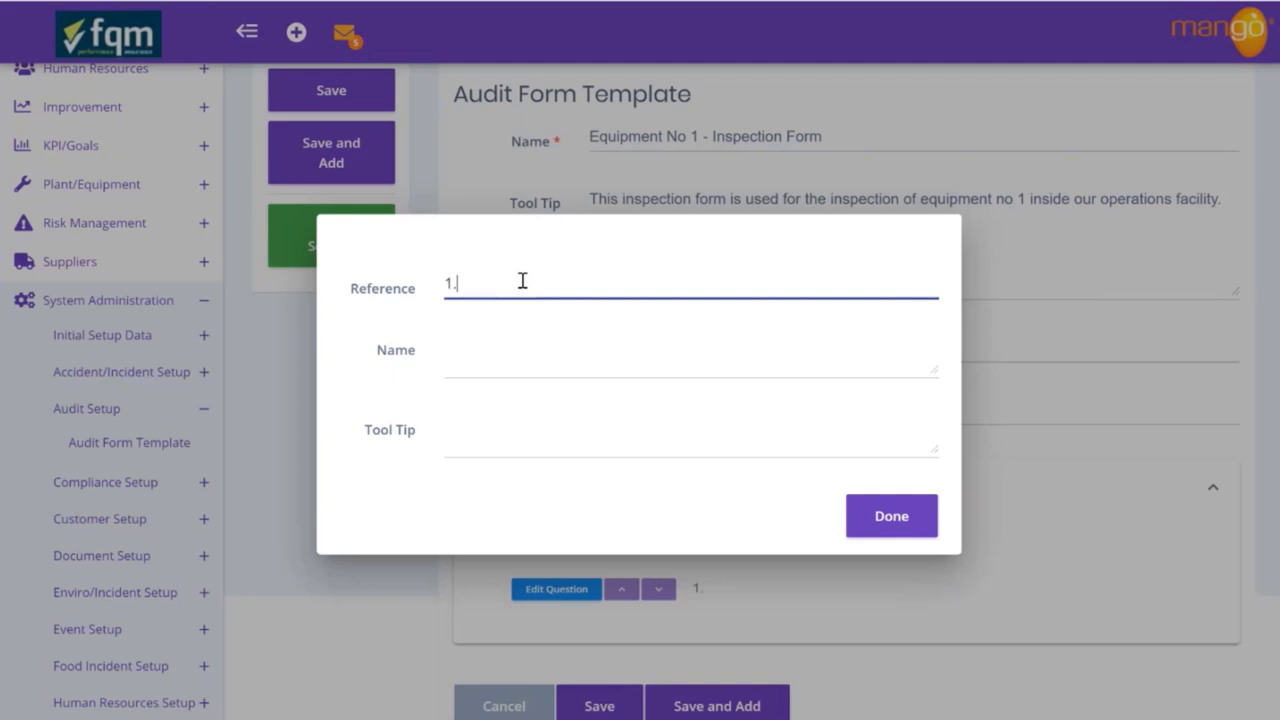
{"action": "key", "text": "Tab"}
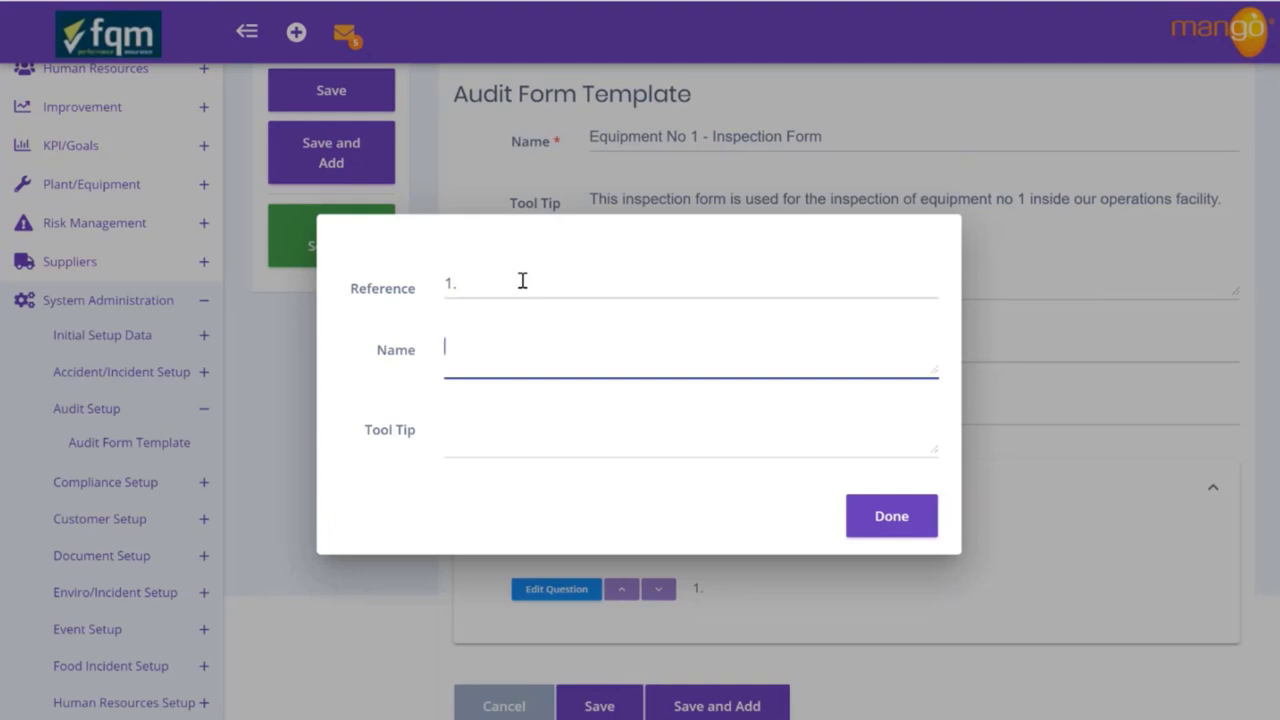
{"action": "type", "text": "Is the power source"}
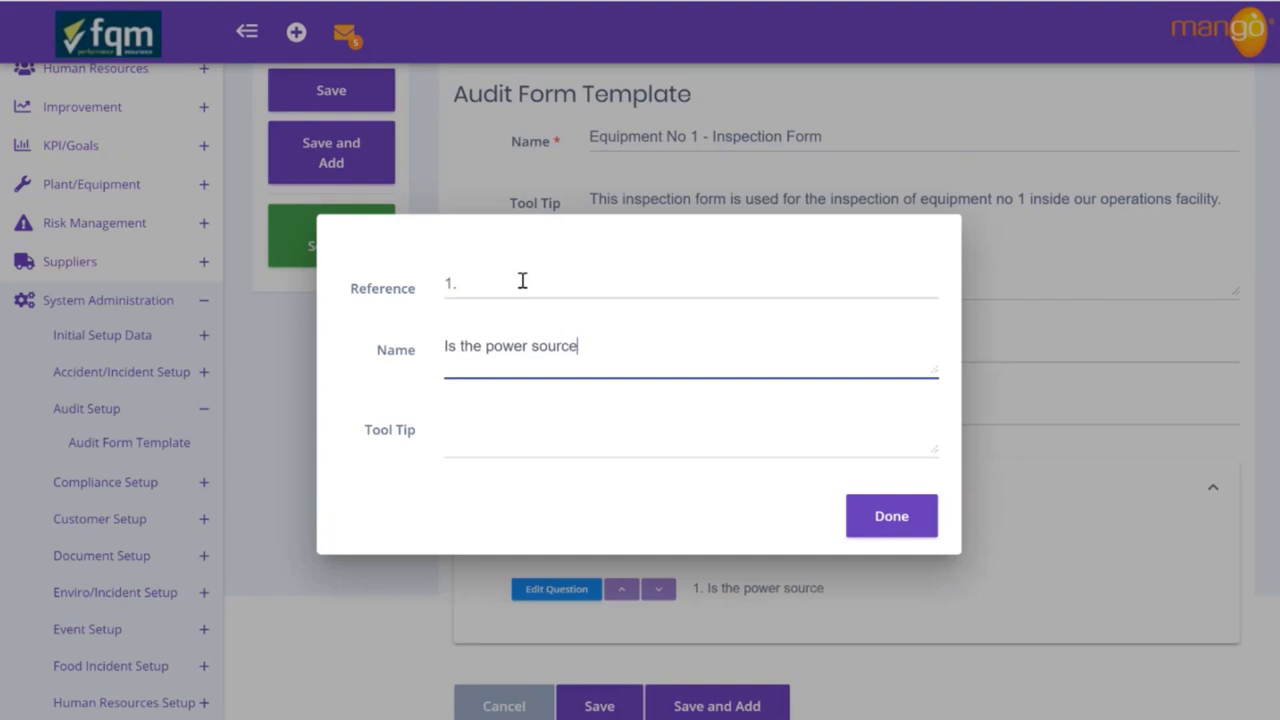
{"action": "type", "text": " to the equip"}
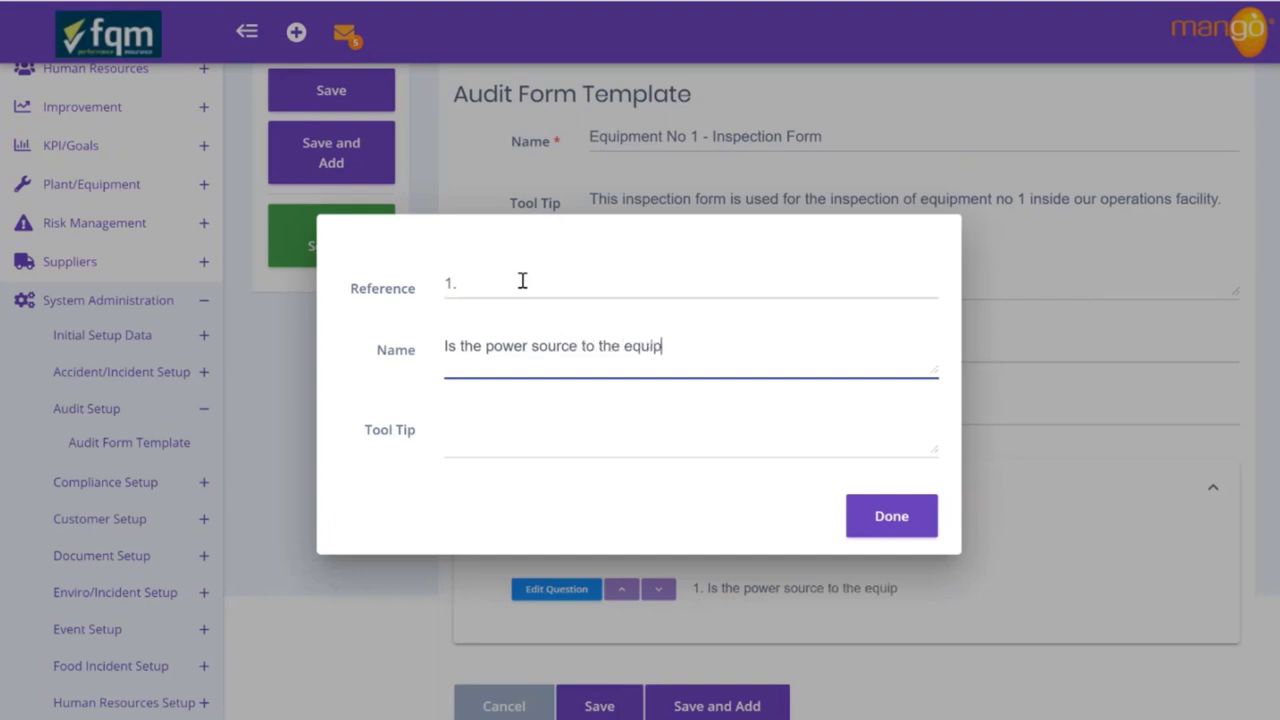
{"action": "type", "text": "ment in "}
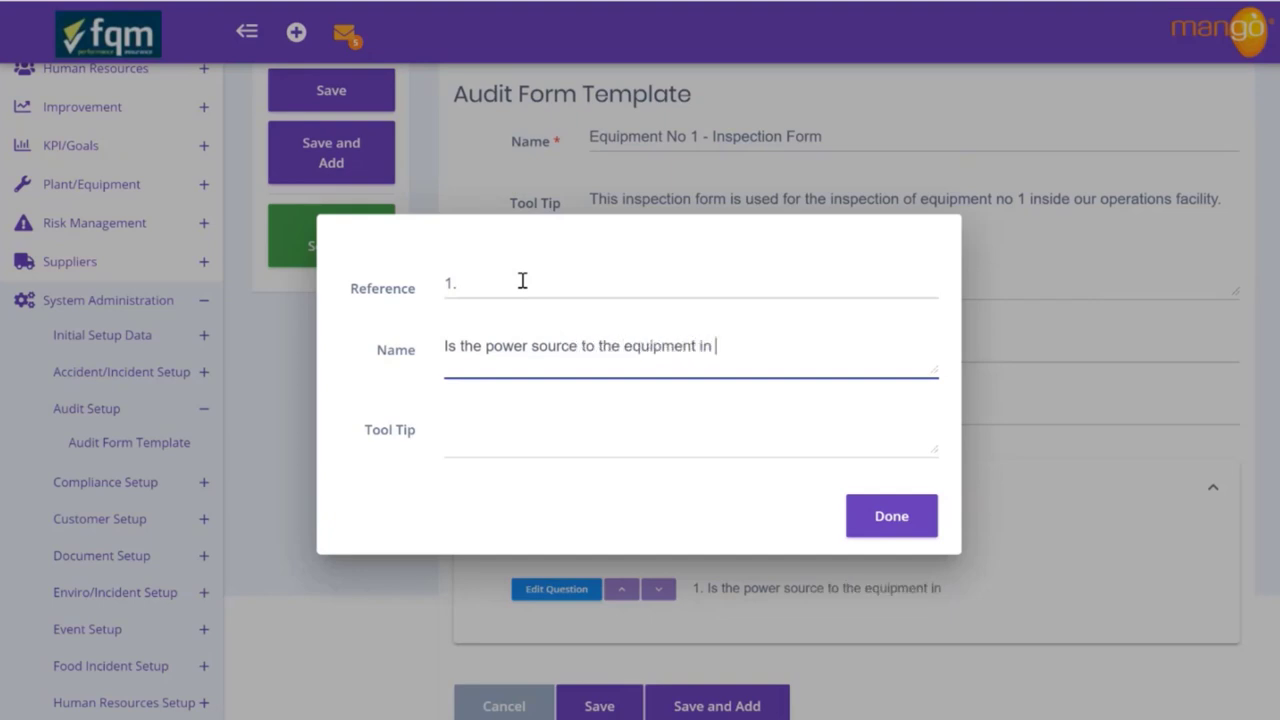
{"action": "type", "text": "good condition"}
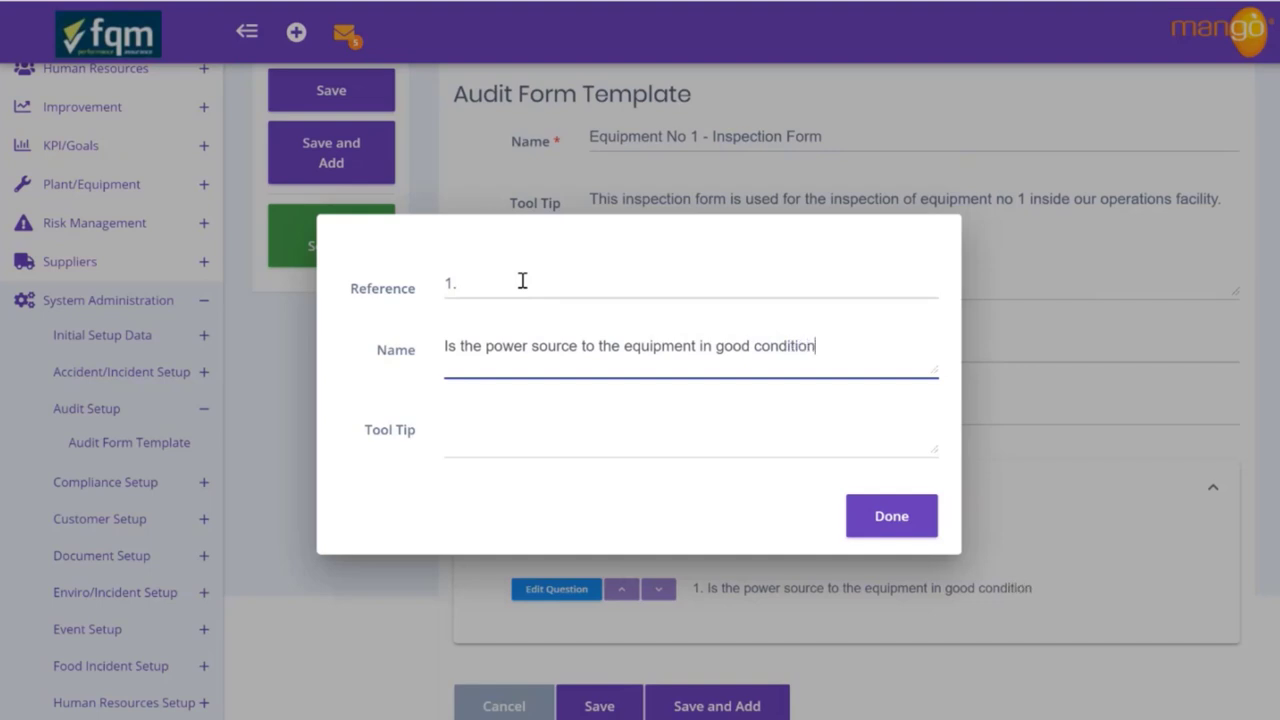
{"action": "type", "text": "?"}
{"action": "left_click", "coordinate": [526, 438]}
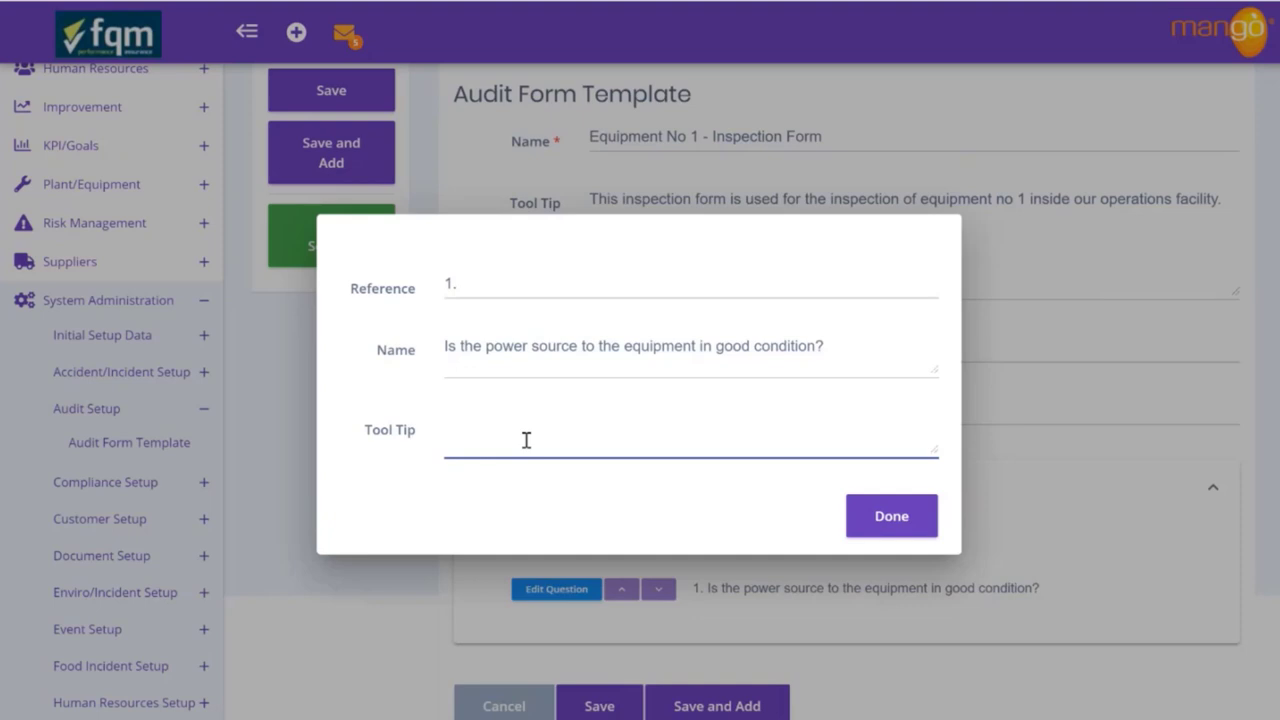
{"action": "type", "text": "No damage to cable or connections"}
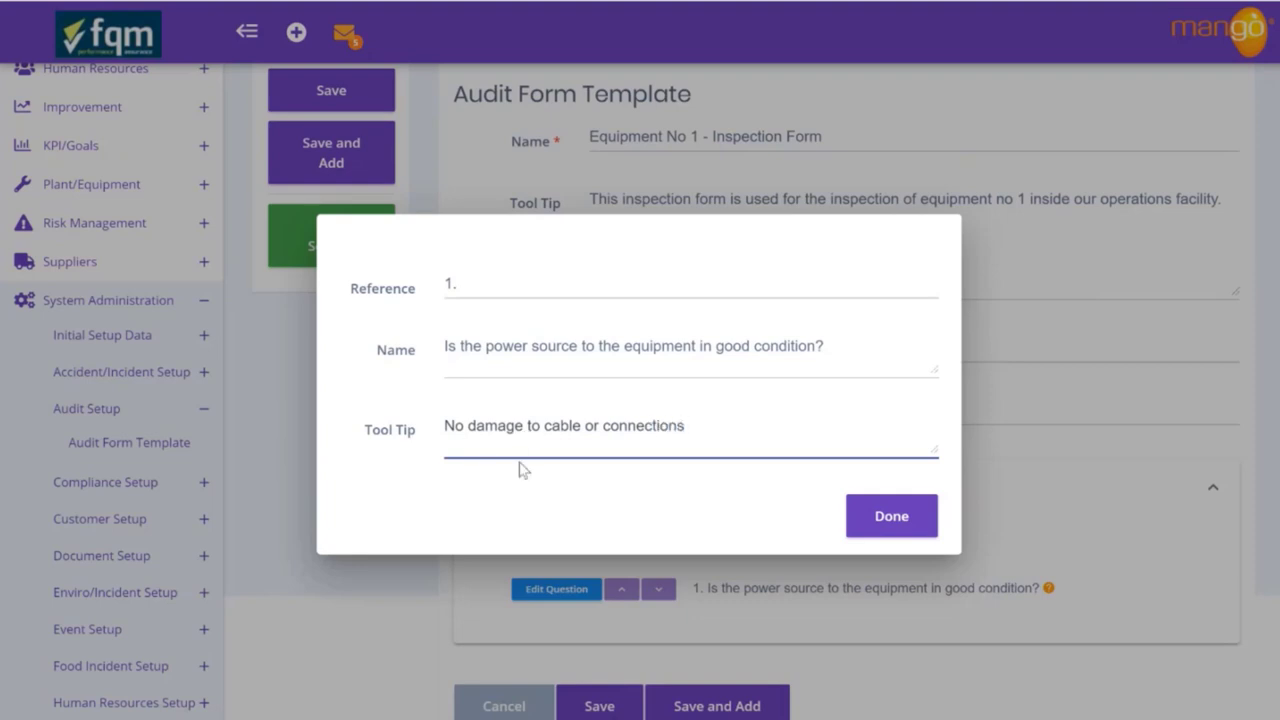
{"action": "left_click", "coordinate": [893, 520]}
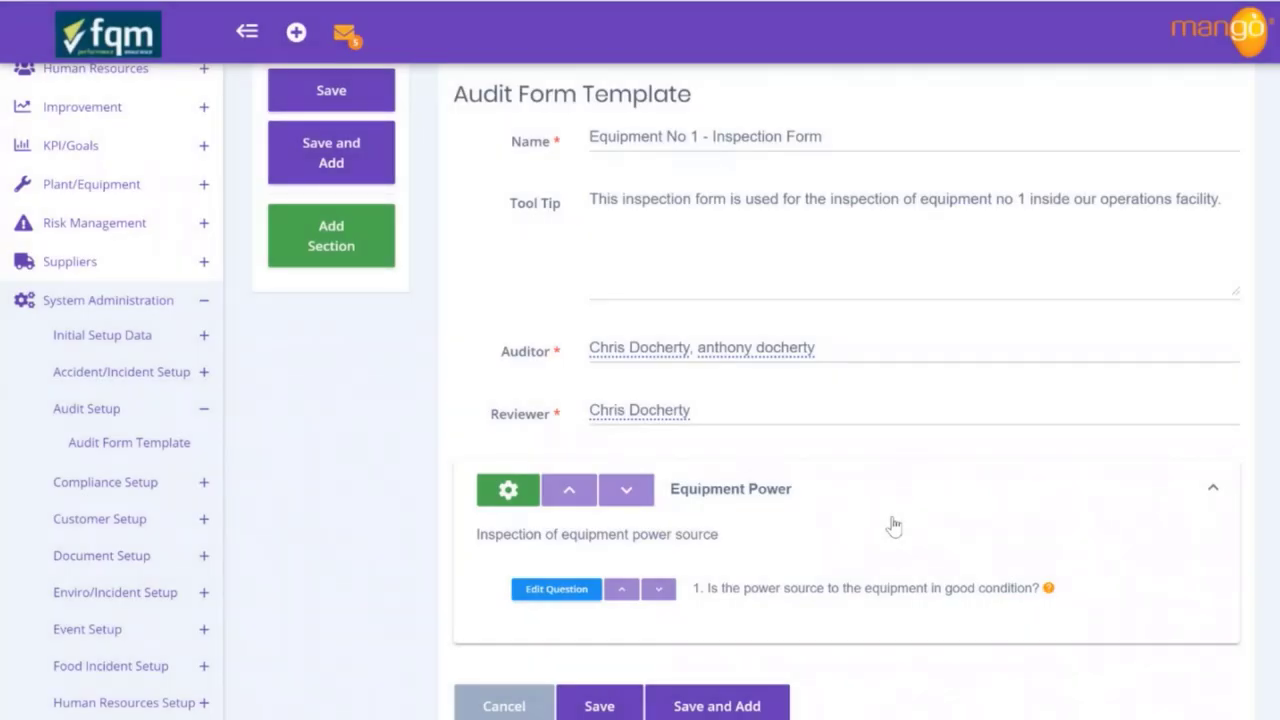
Add question '2.' 'Is the battery backup in place and fully charged?' to Equipment Power
{"action": "mouse_move", "coordinate": [1049, 590]}
{"action": "left_click", "coordinate": [508, 492]}
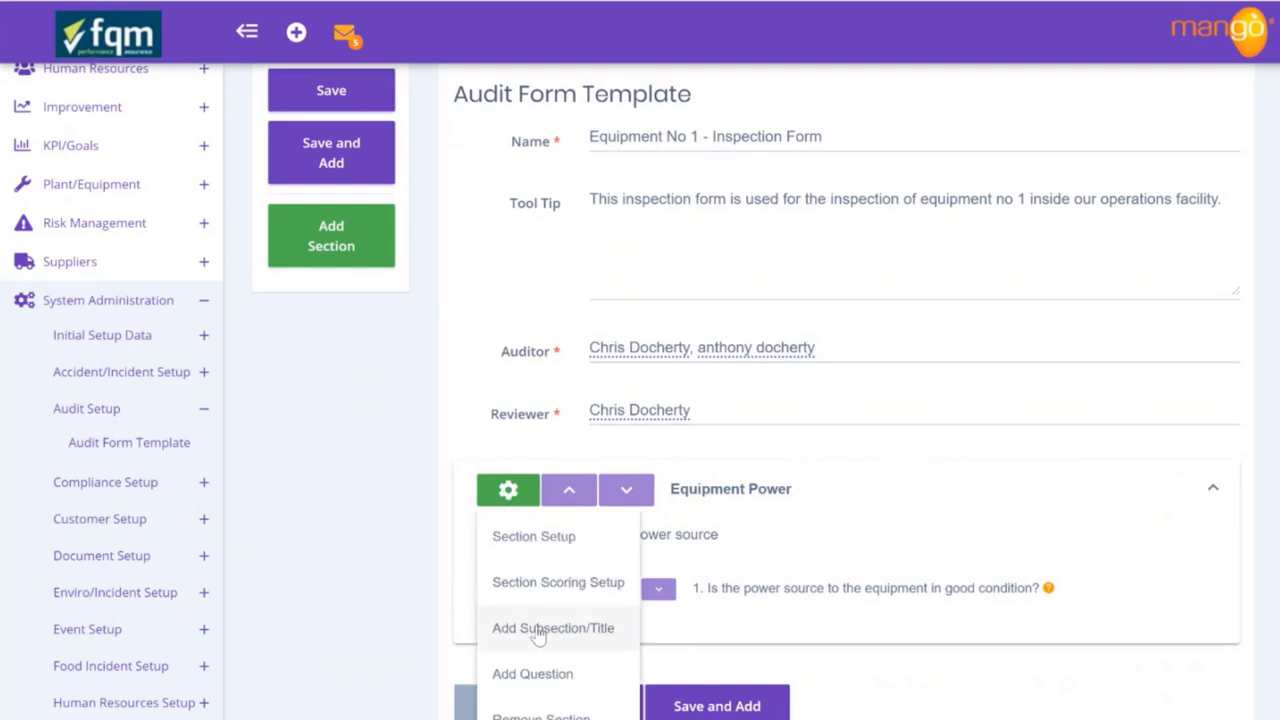
{"action": "left_click", "coordinate": [532, 674]}
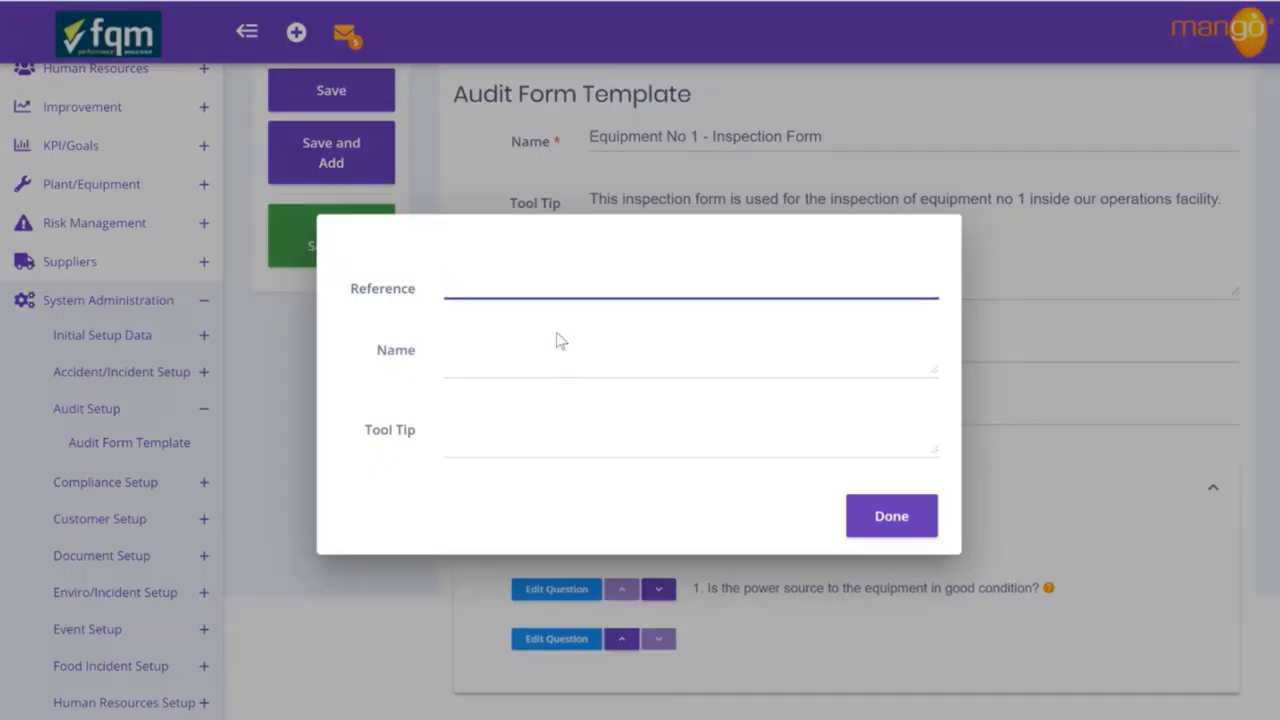
{"action": "type", "text": "2."}
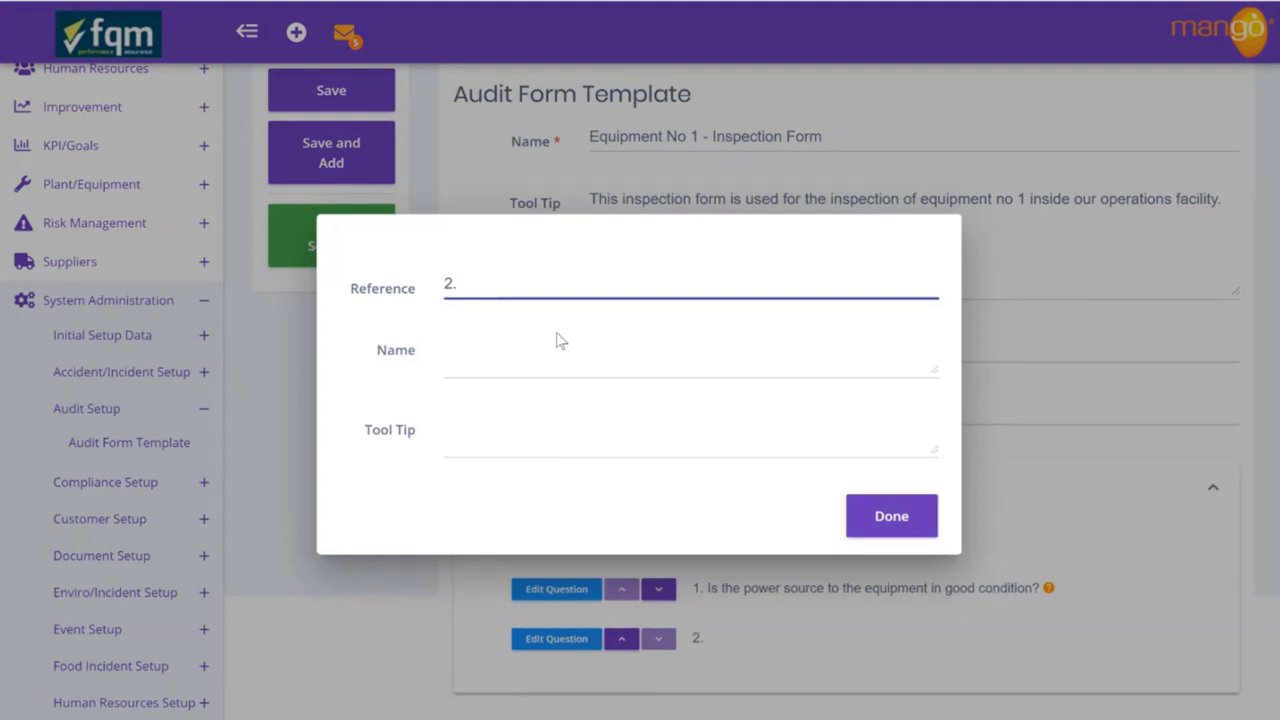
{"action": "left_click", "coordinate": [560, 341]}
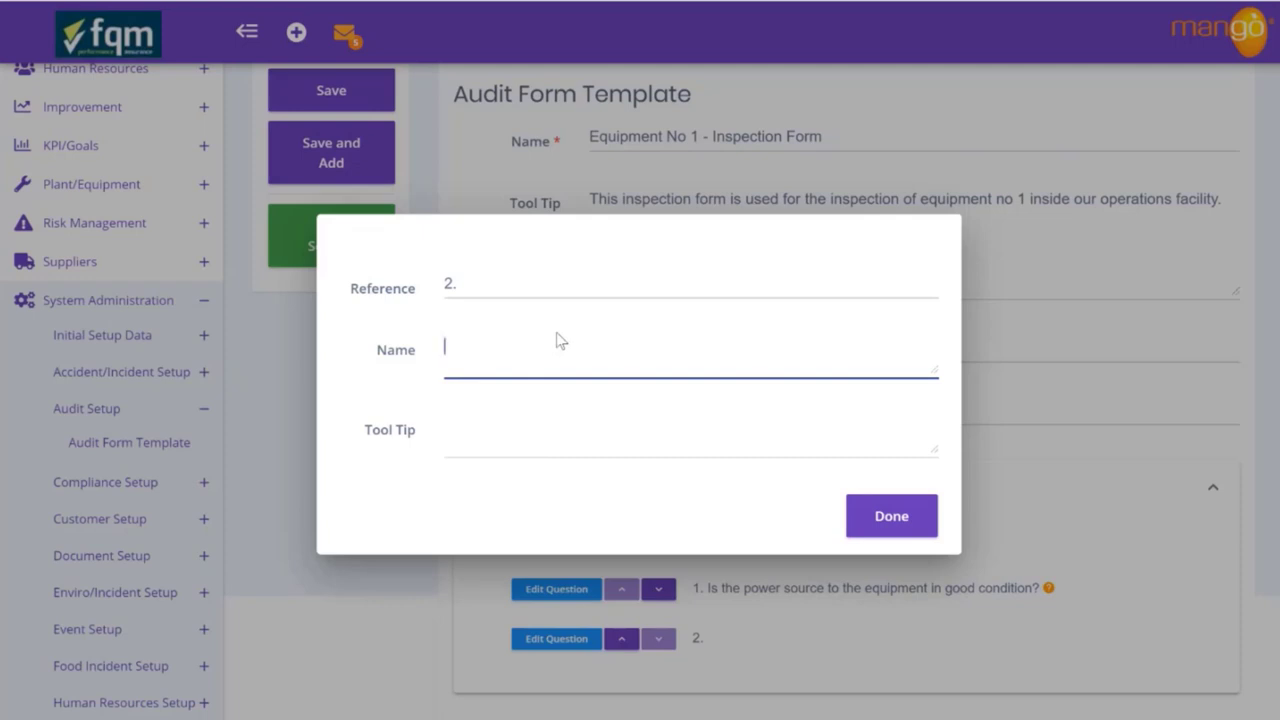
{"action": "type", "text": "Is the ba"}
{"action": "type", "text": "tery"}
{"action": "key", "text": "BackSpace"}
{"action": "key", "text": "BackSpace"}
{"action": "key", "text": "BackSpace"}
{"action": "type", "text": "tery"}
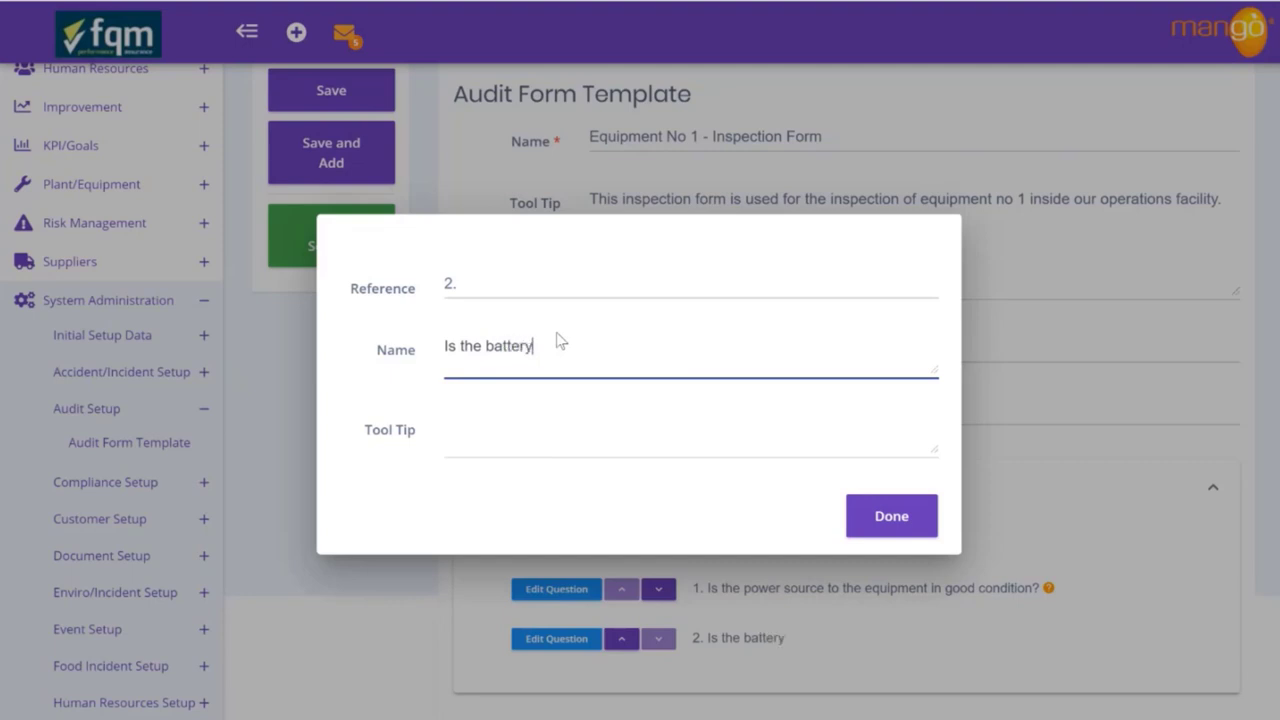
{"action": "type", "text": " backup "}
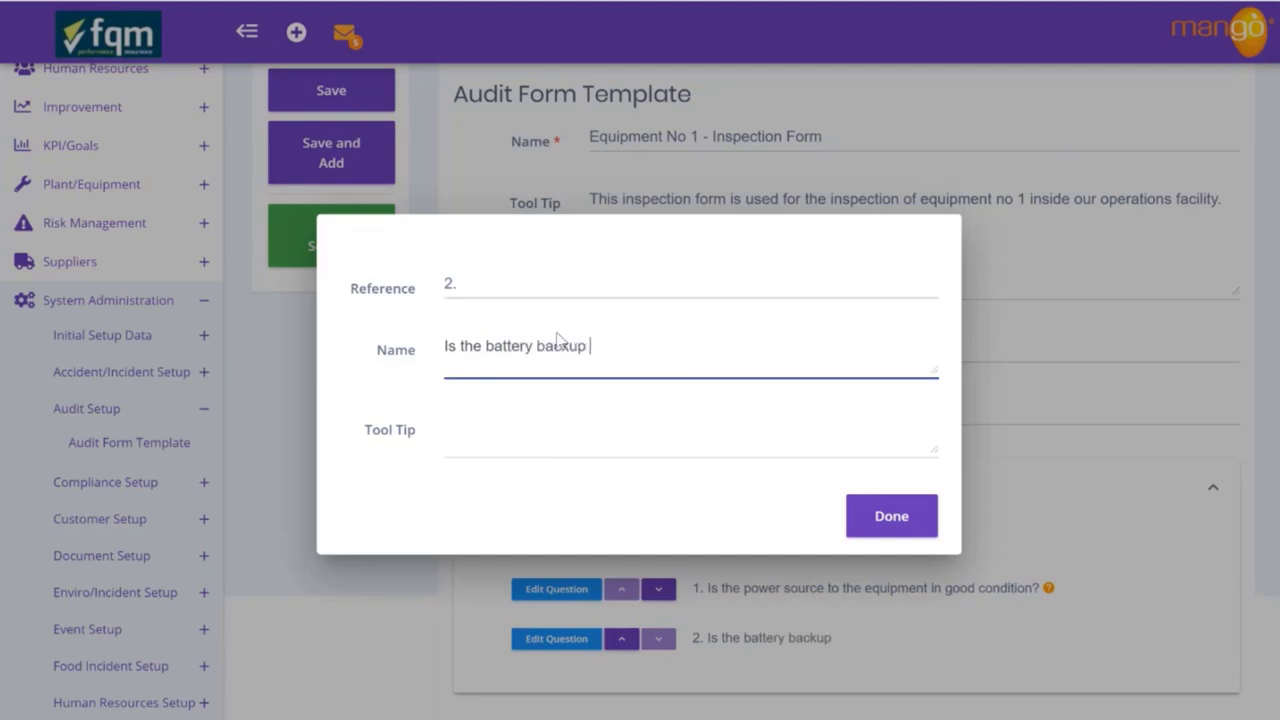
{"action": "type", "text": "in place and"}
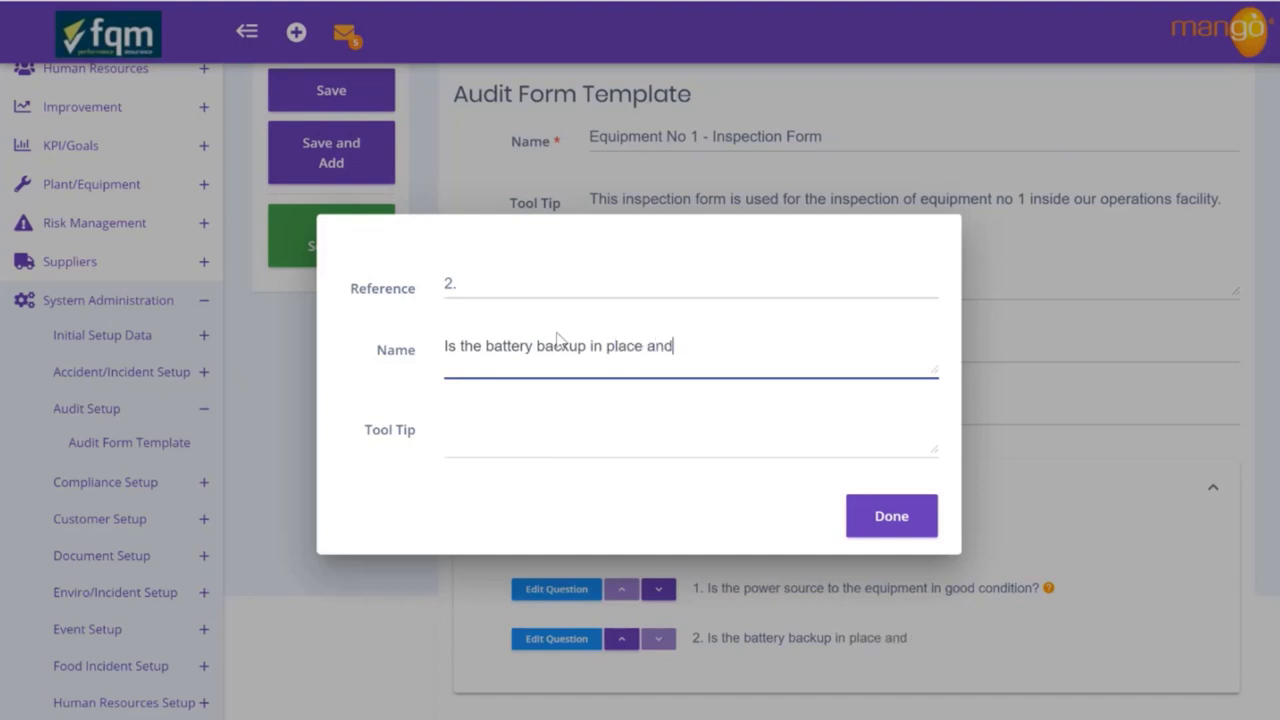
{"action": "type", "text": " fully charged?"}
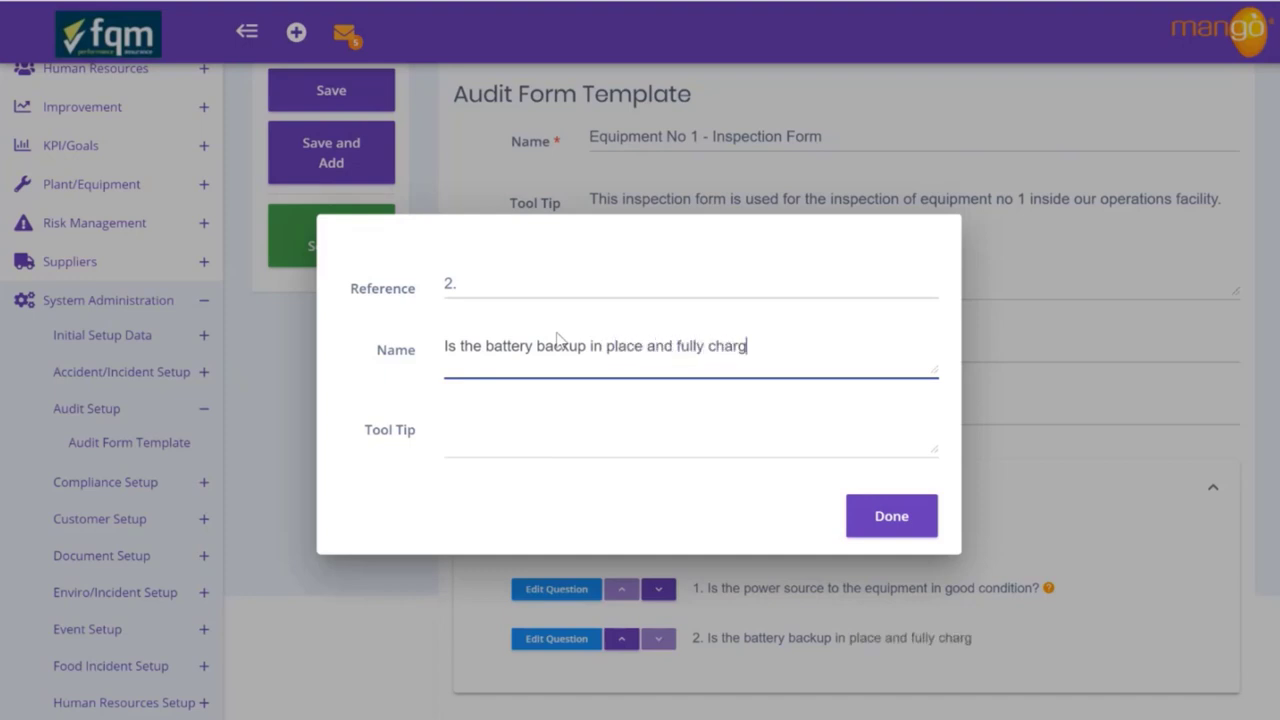
Give question 2 the tool tip 'Refer to the battery back up indicator showing green if fully charged', then add a new section
{"action": "left_click", "coordinate": [551, 421]}
{"action": "type", "text": "R"}
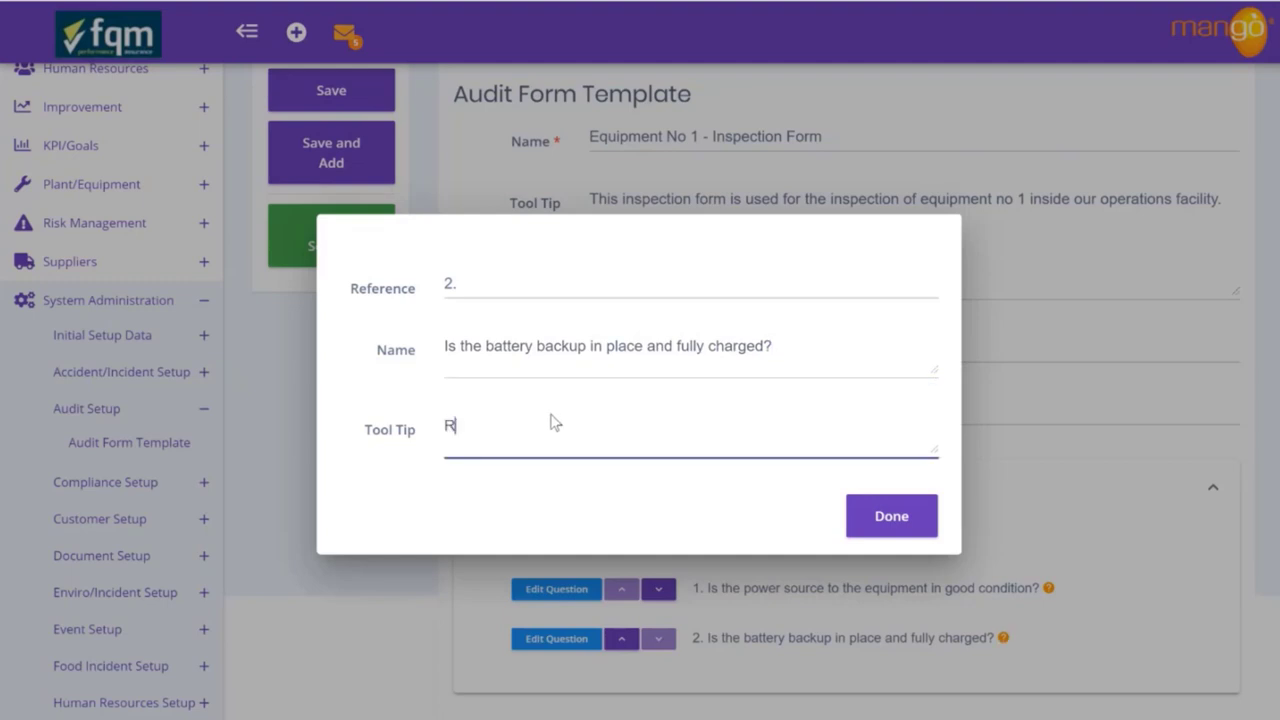
{"action": "type", "text": "efer to the bat"}
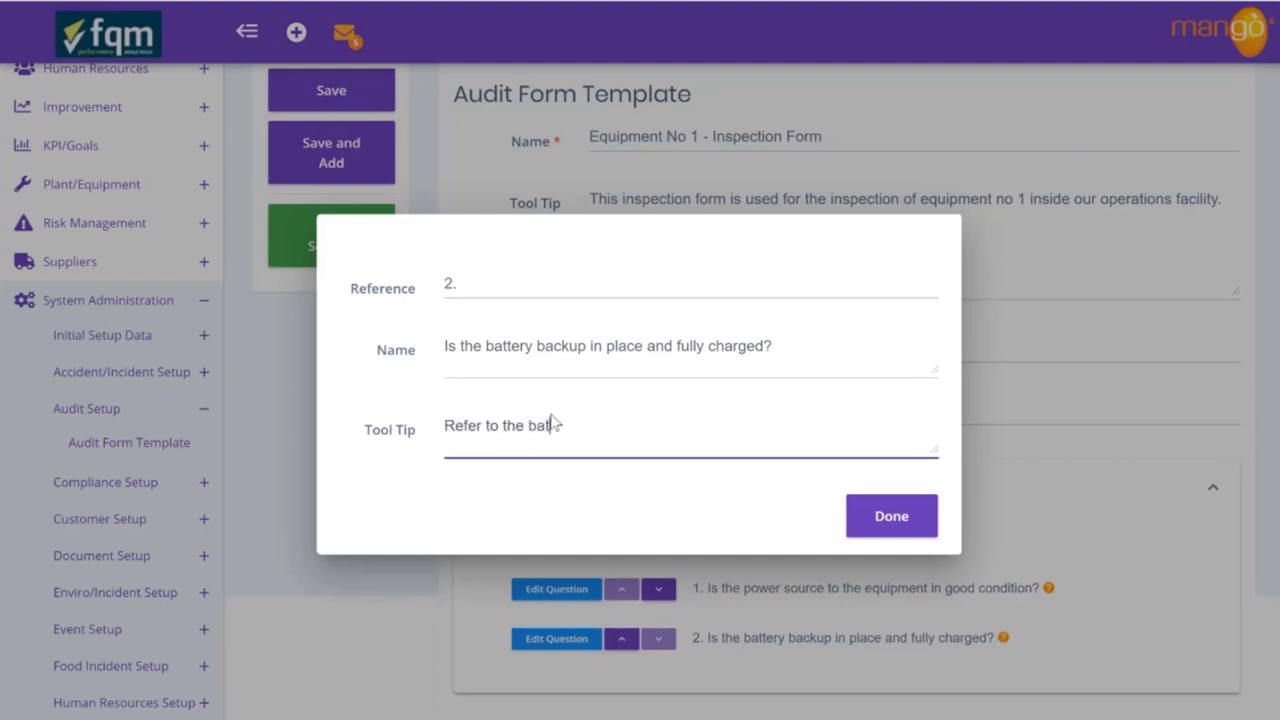
{"action": "type", "text": "tery back up indicator"}
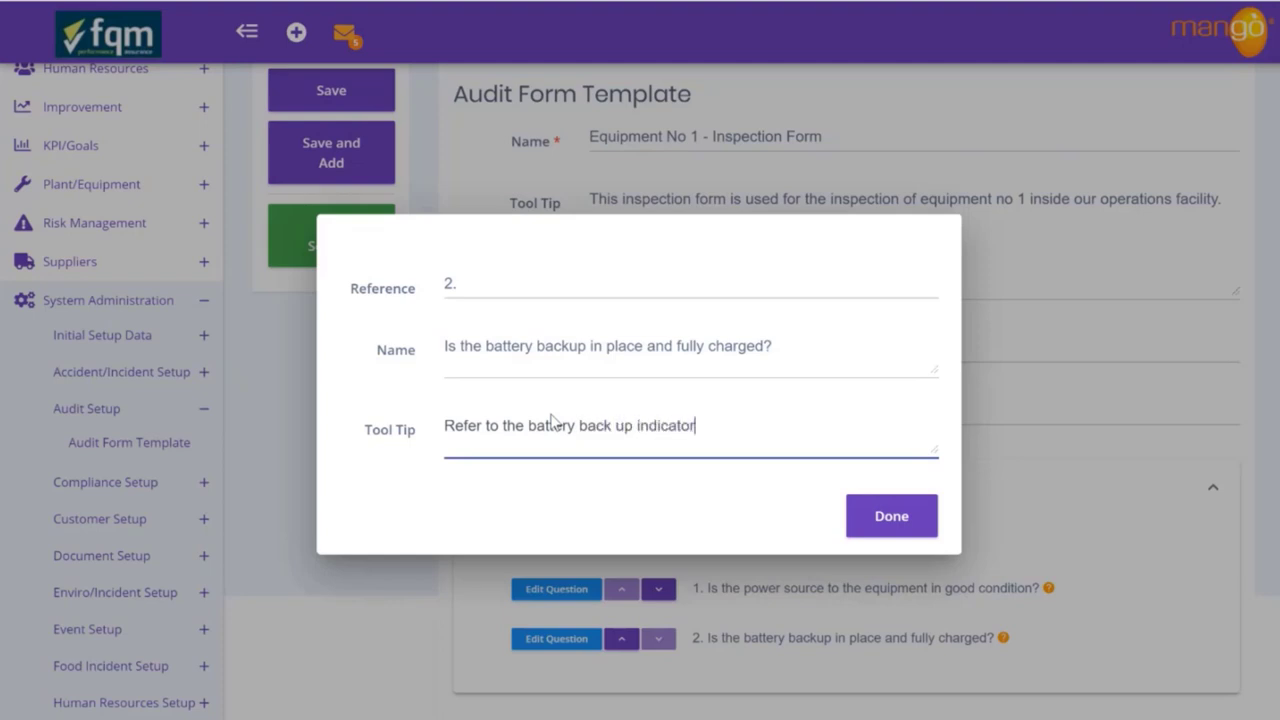
{"action": "type", "text": " showing green if fully charged"}
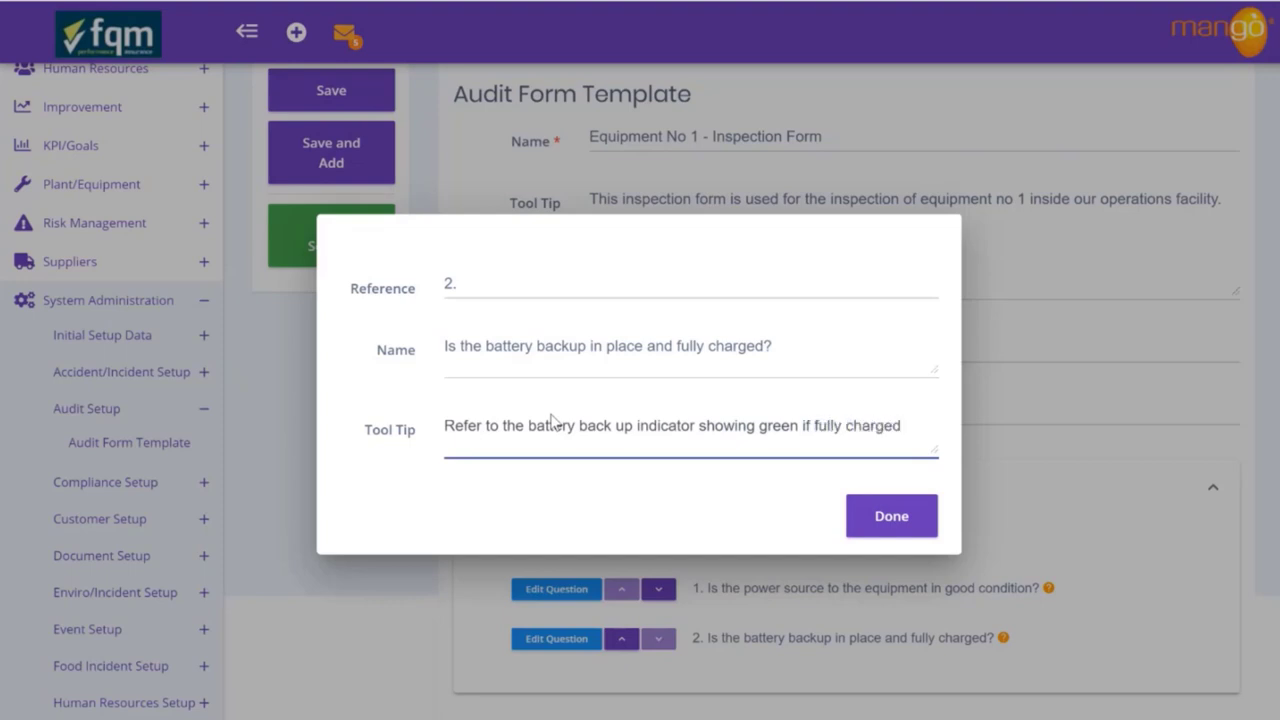
{"action": "left_click", "coordinate": [855, 520]}
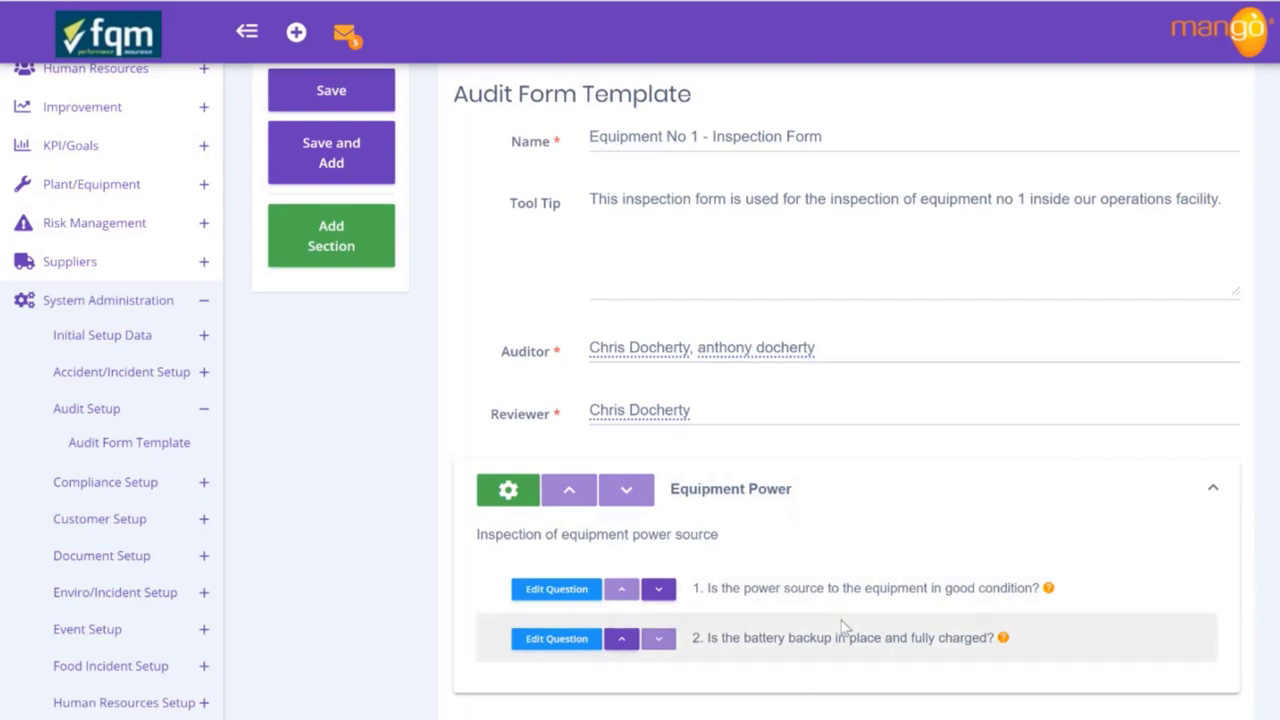
{"action": "left_click", "coordinate": [347, 244]}
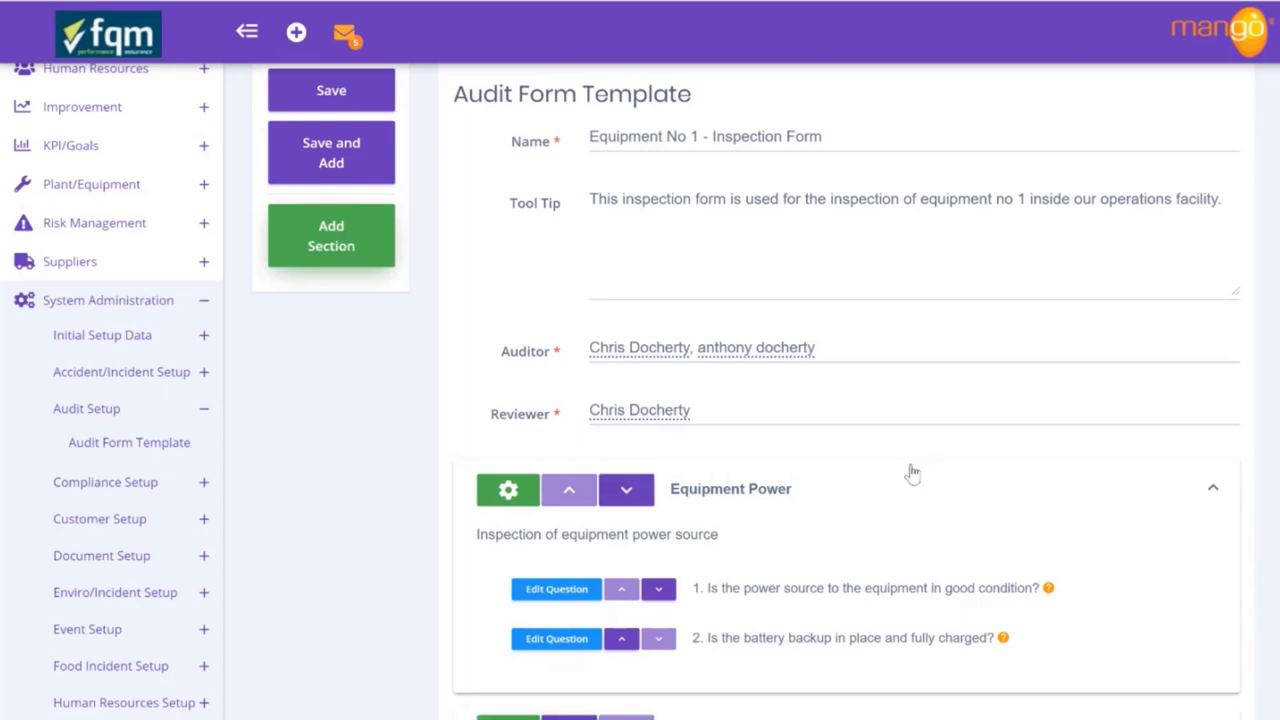
In the new section's scoring setup, add score Acceptable with value 100 in Green
{"action": "scroll", "coordinate": [880, 465], "scroll_direction": "down", "scroll_amount": 3}
{"action": "left_click", "coordinate": [751, 591]}
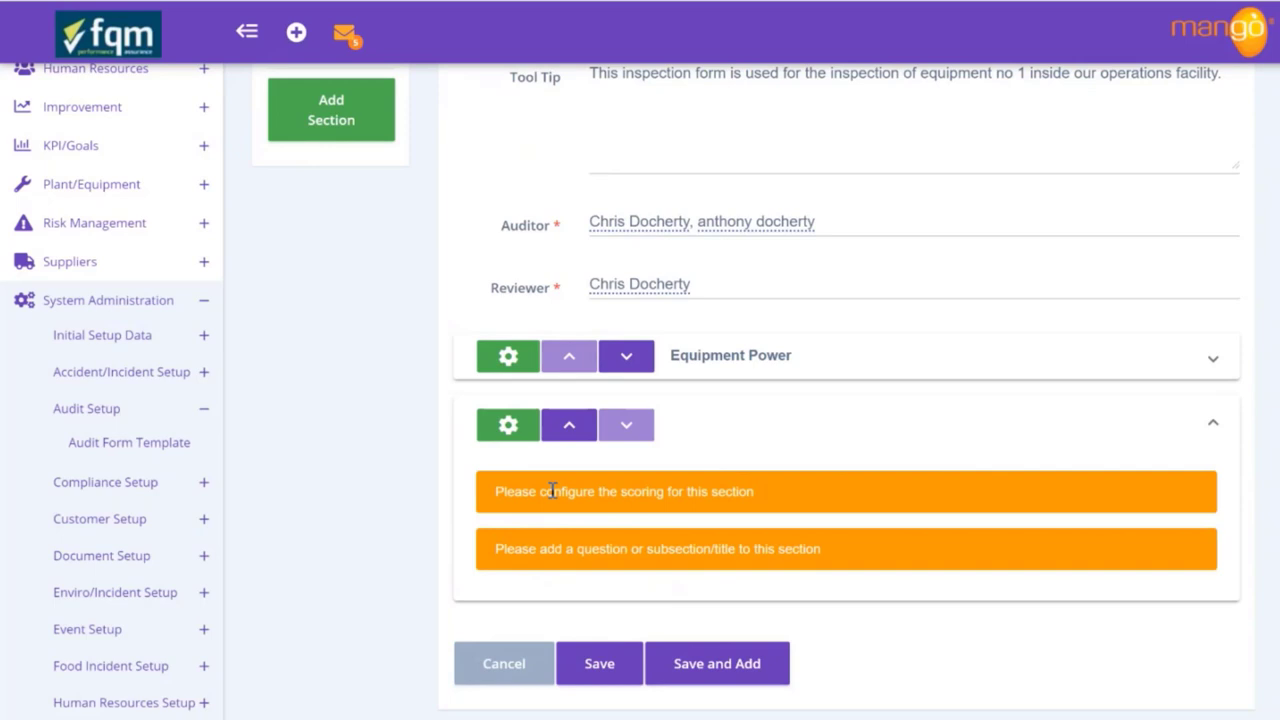
{"action": "left_click", "coordinate": [520, 427]}
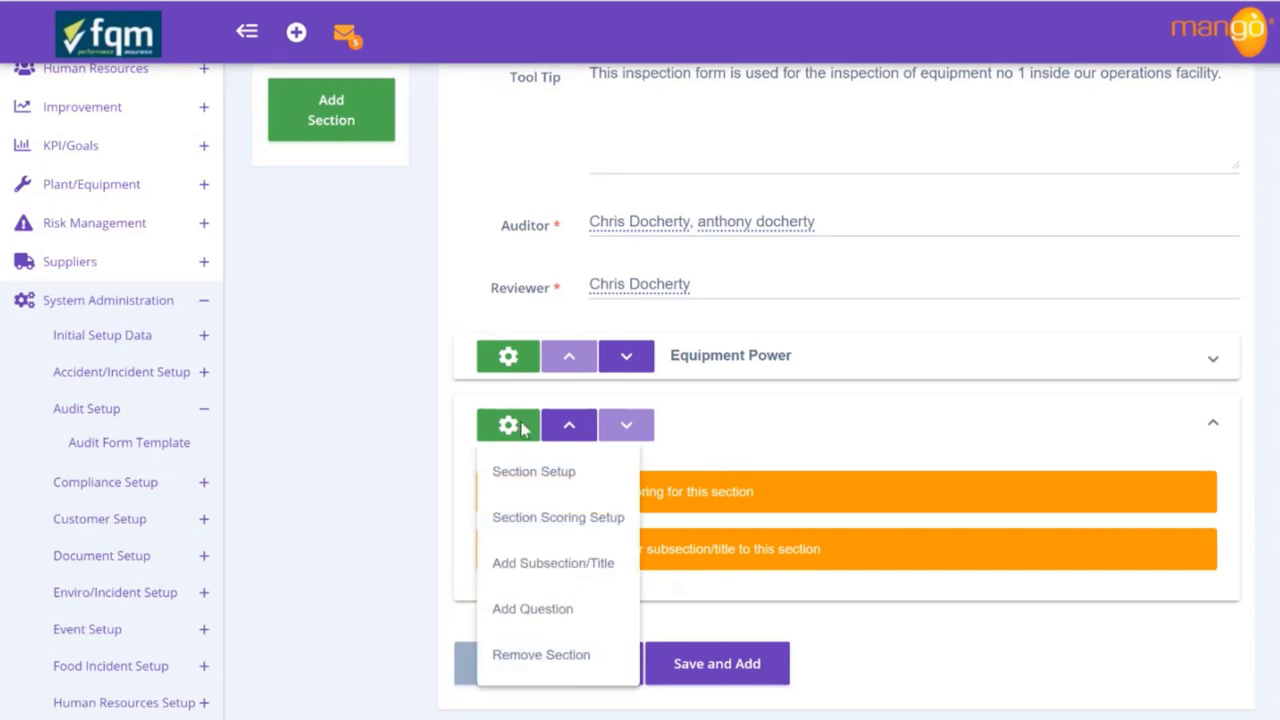
{"action": "left_click", "coordinate": [525, 530]}
{"action": "left_click", "coordinate": [241, 421]}
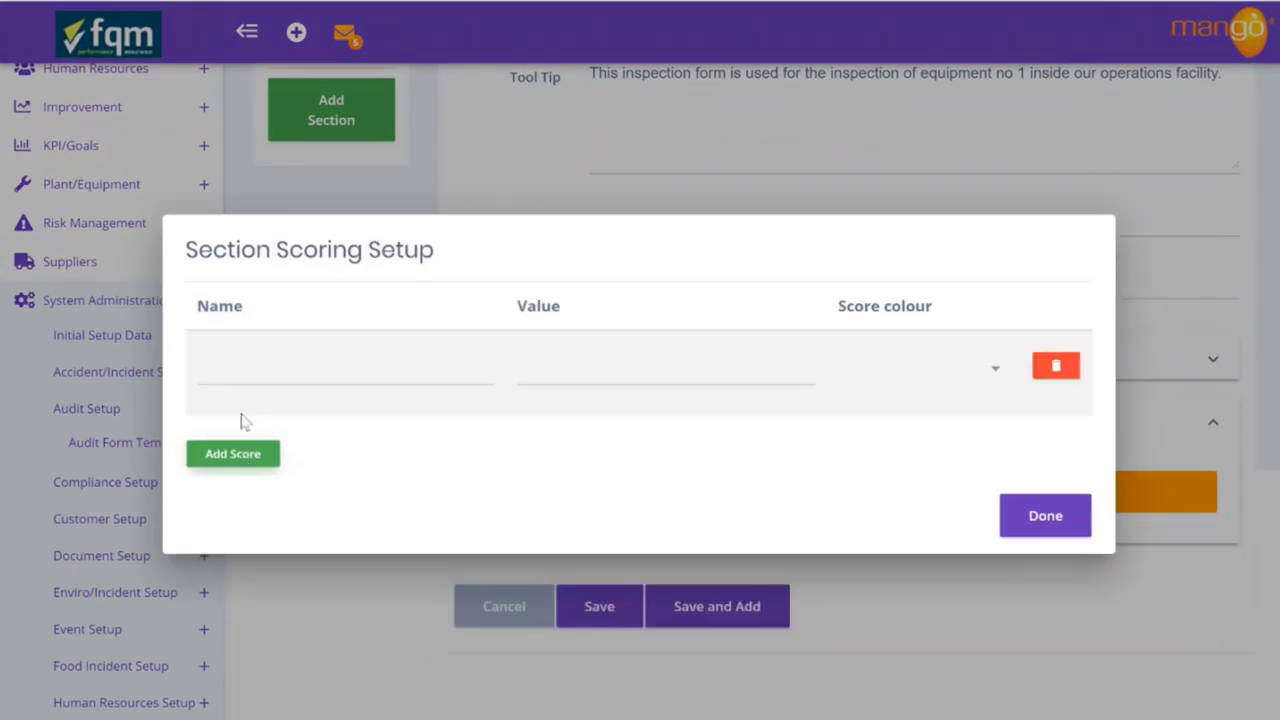
{"action": "left_click", "coordinate": [267, 371]}
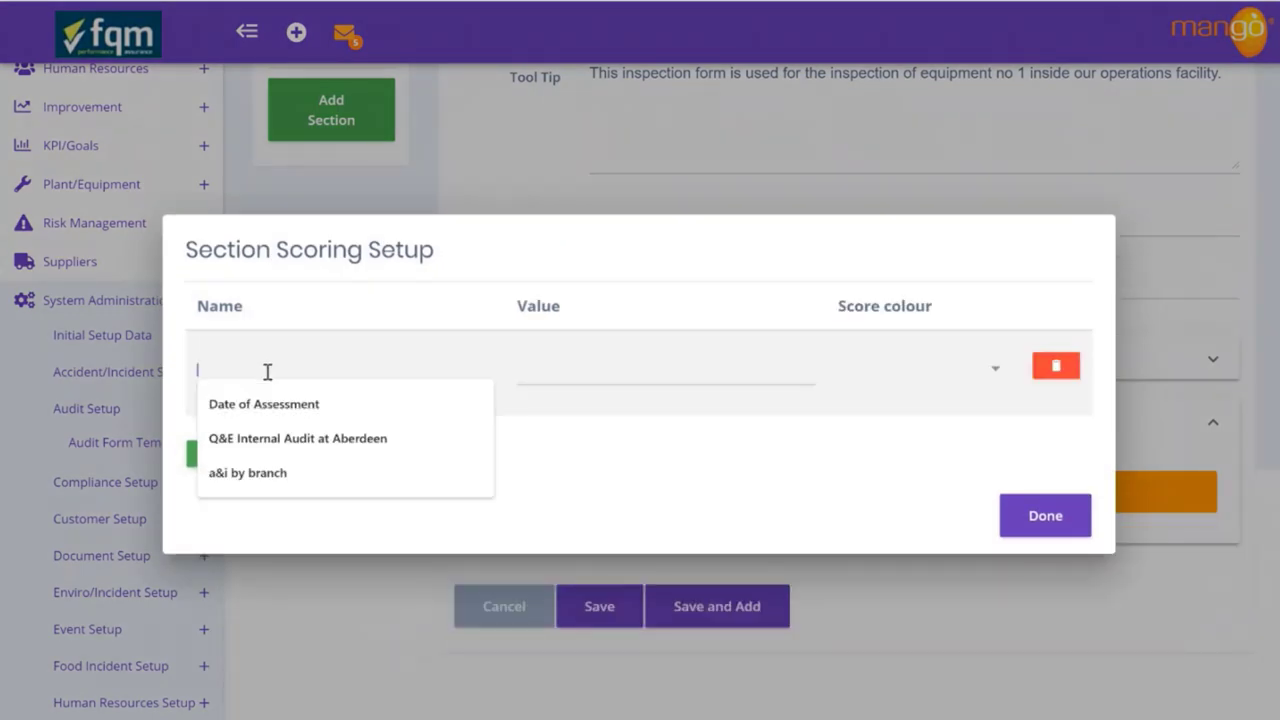
{"action": "type", "text": "Acceptable"}
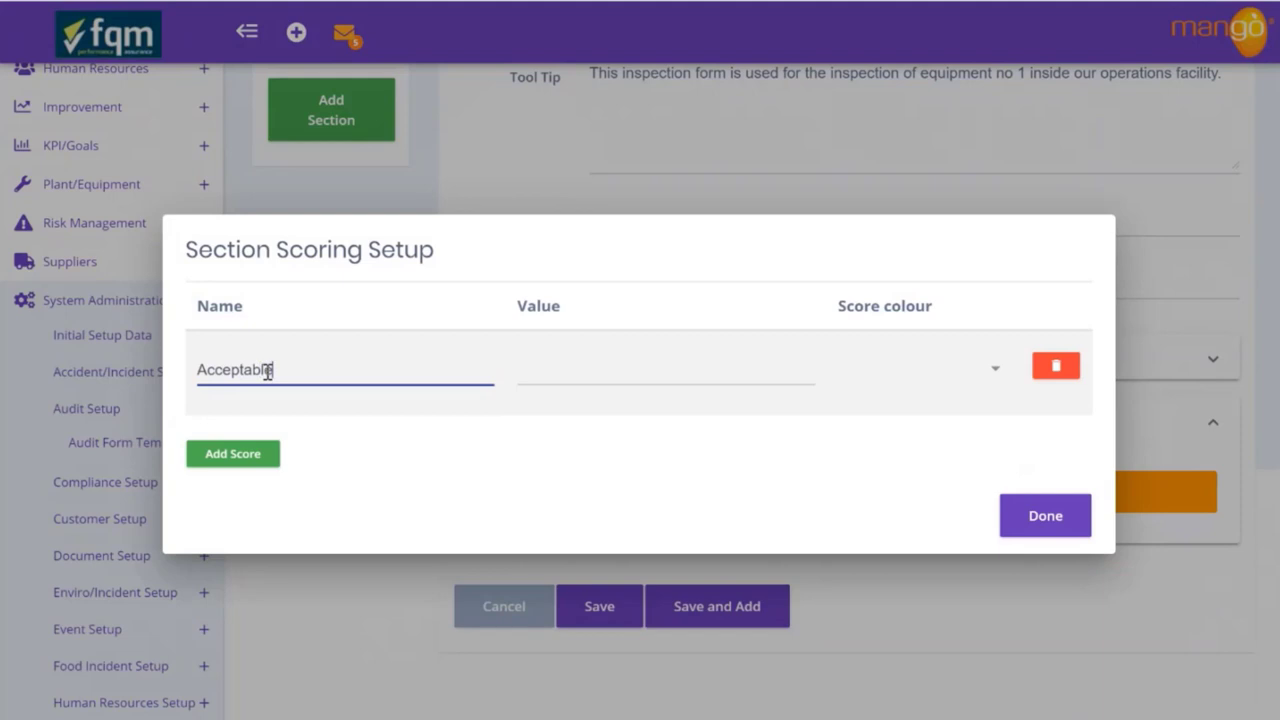
{"action": "key", "text": "Tab"}
{"action": "type", "text": "100"}
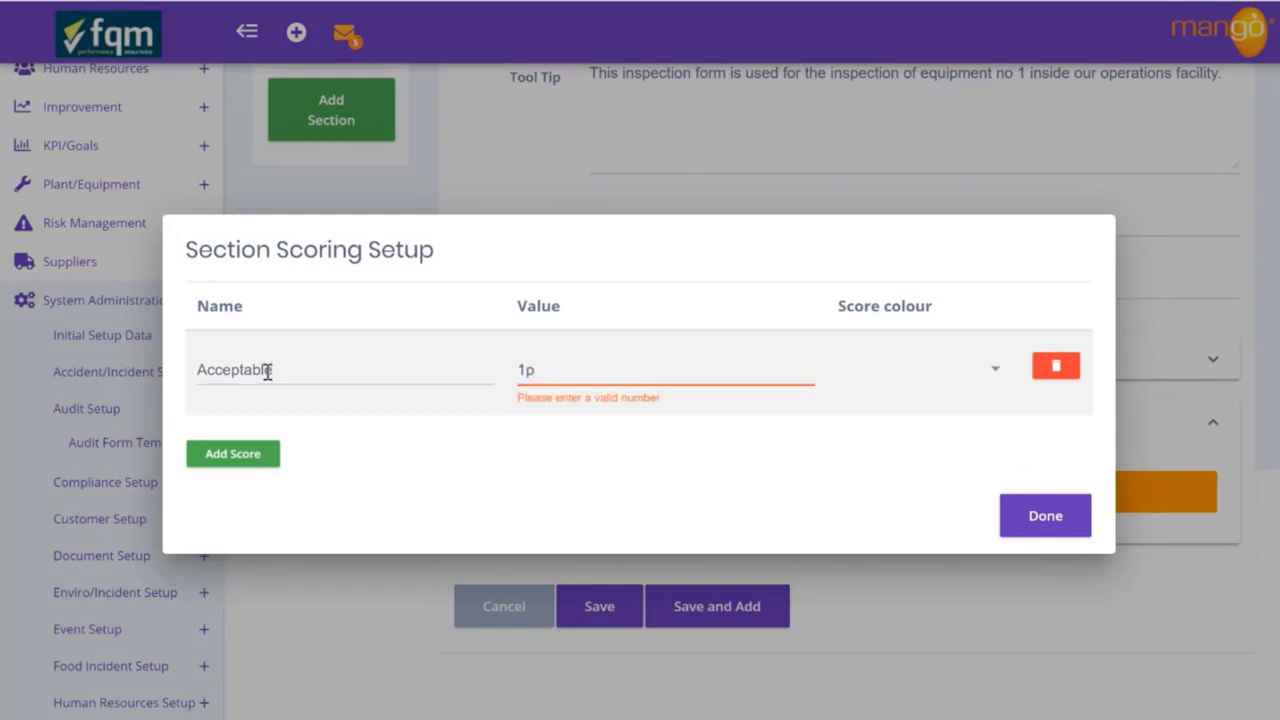
{"action": "left_click", "coordinate": [882, 366]}
{"action": "left_click", "coordinate": [893, 508]}
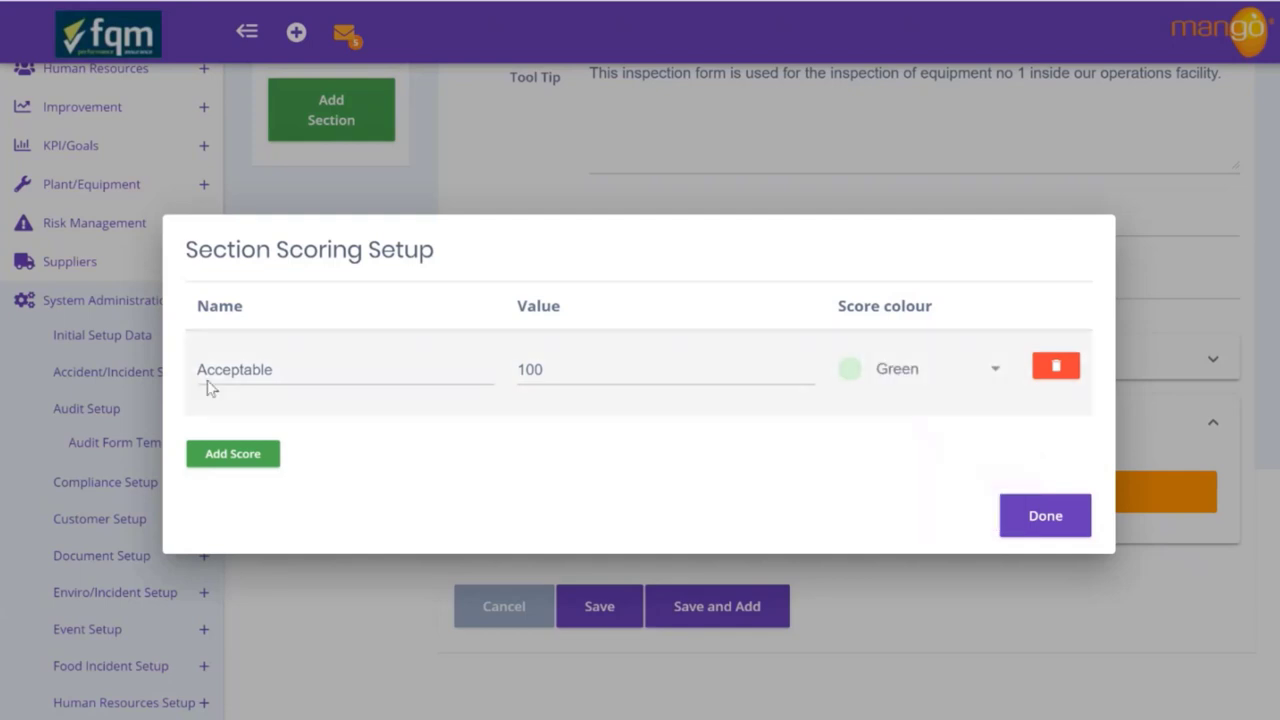
Add a second score, Improve, with value 50 in Orange
{"action": "left_click", "coordinate": [234, 456]}
{"action": "left_click", "coordinate": [234, 413]}
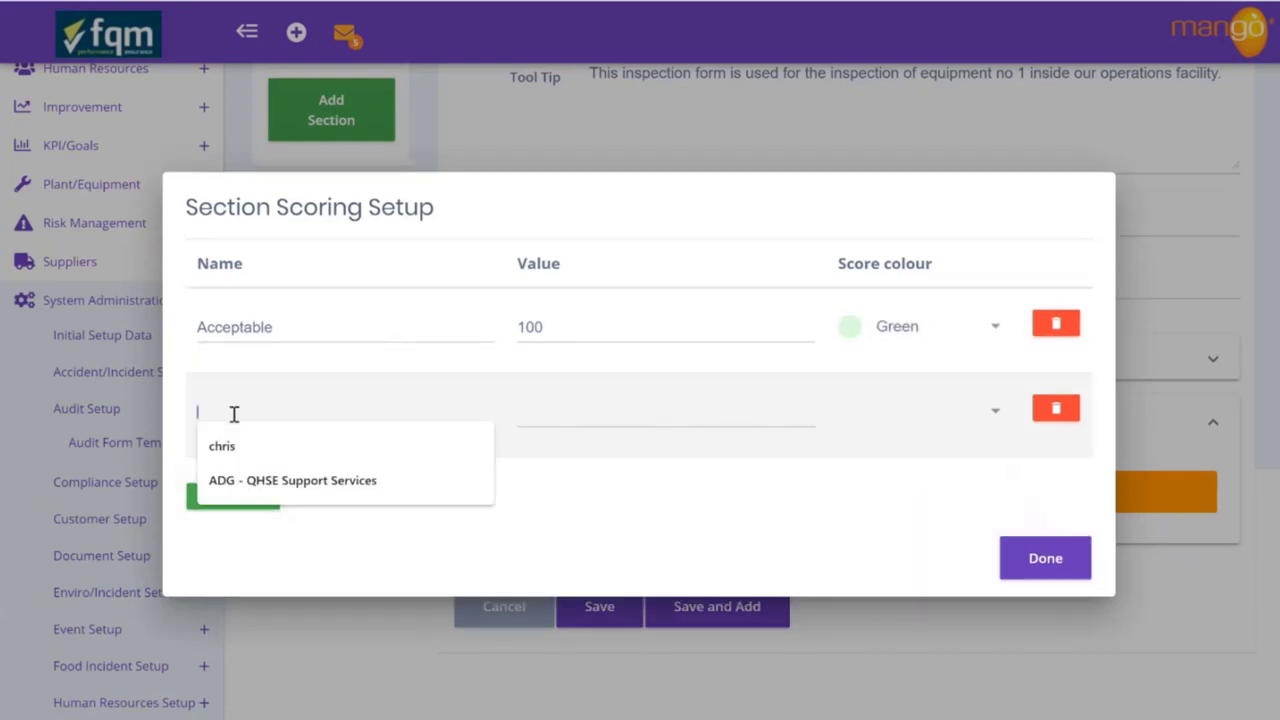
{"action": "type", "text": "Improve"}
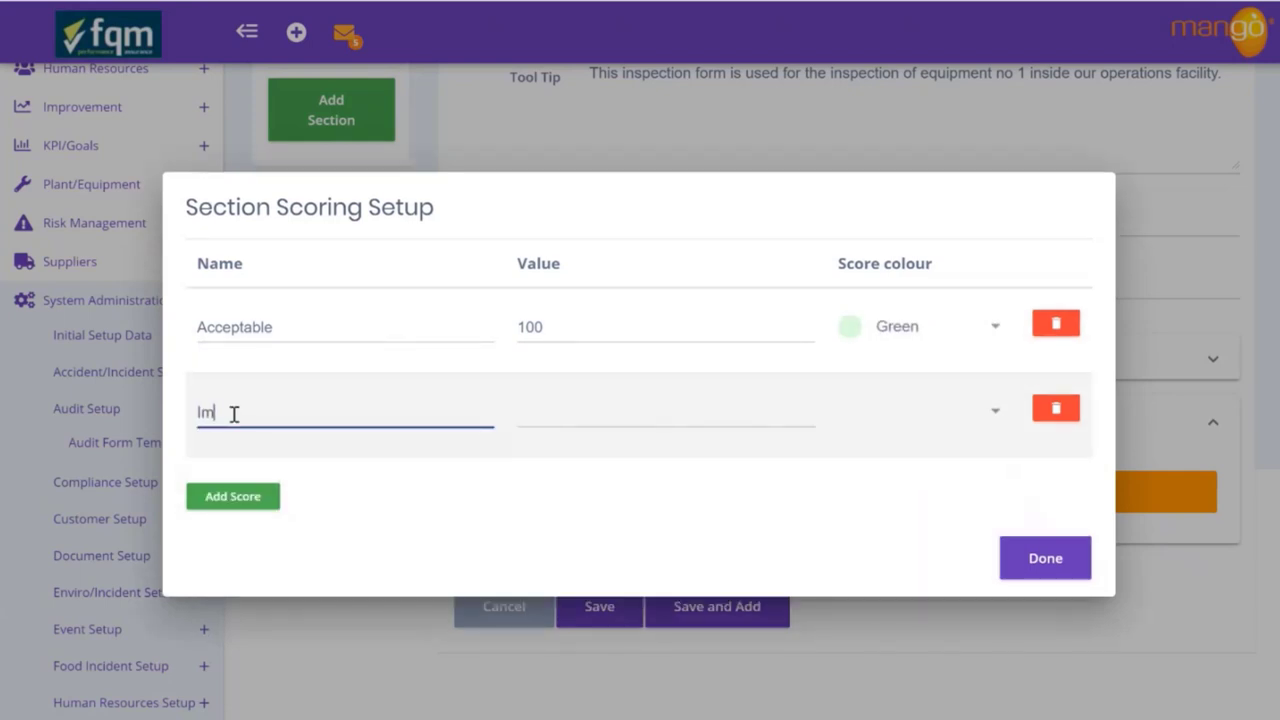
{"action": "key", "text": "Tab"}
{"action": "type", "text": "50"}
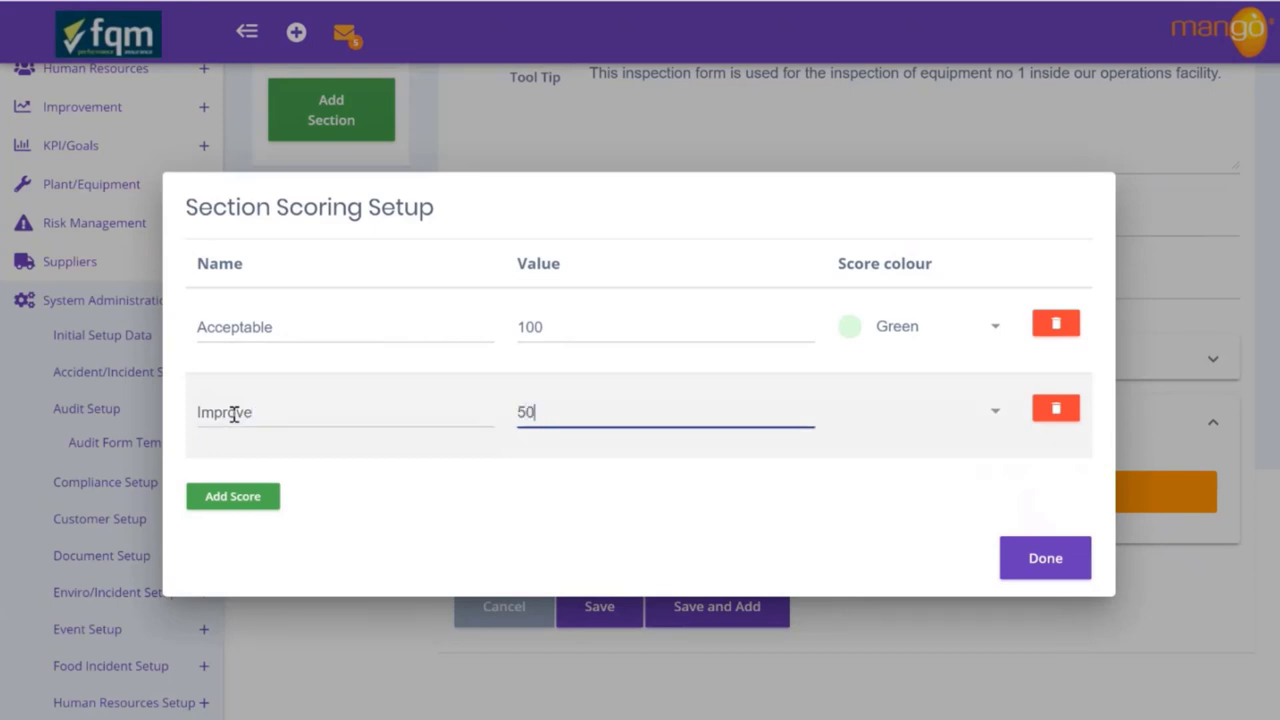
{"action": "left_click", "coordinate": [918, 412]}
{"action": "left_click", "coordinate": [895, 515]}
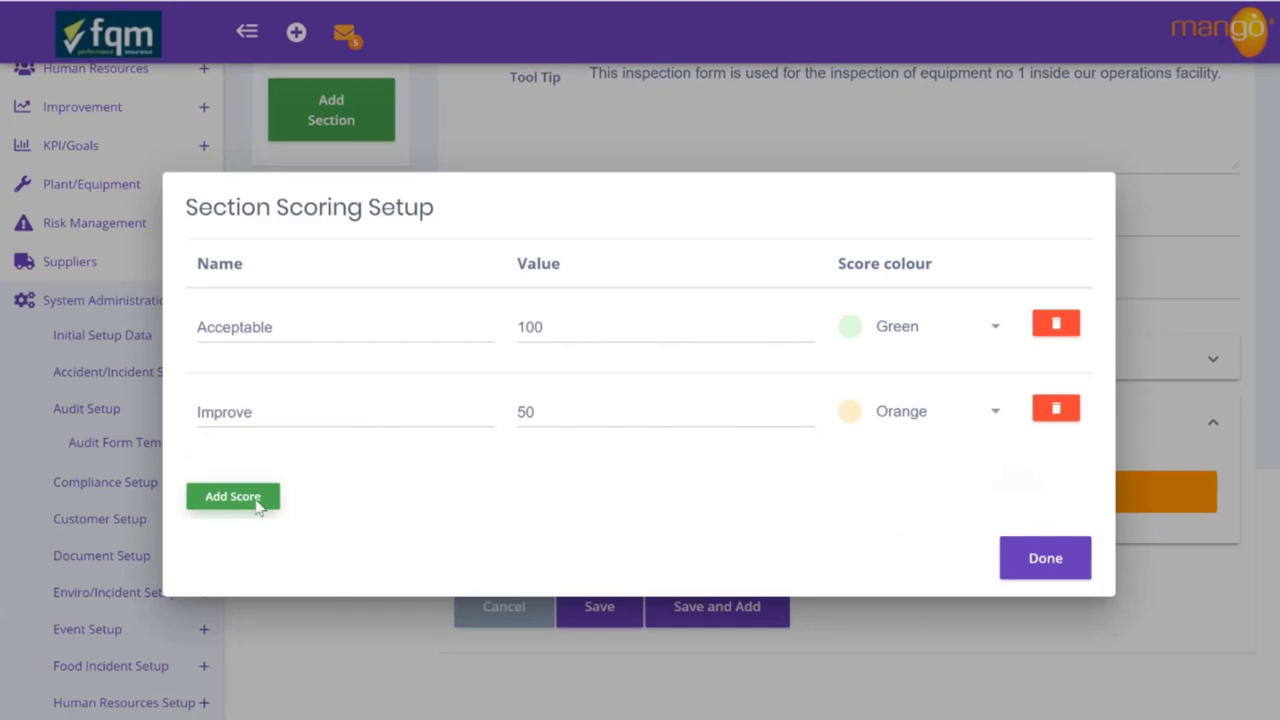
Add a third score, Unacceptable, with value 0 in Red, and confirm the scoring
{"action": "left_click", "coordinate": [258, 500]}
{"action": "left_click", "coordinate": [254, 449]}
{"action": "type", "text": "Unacceptable"}
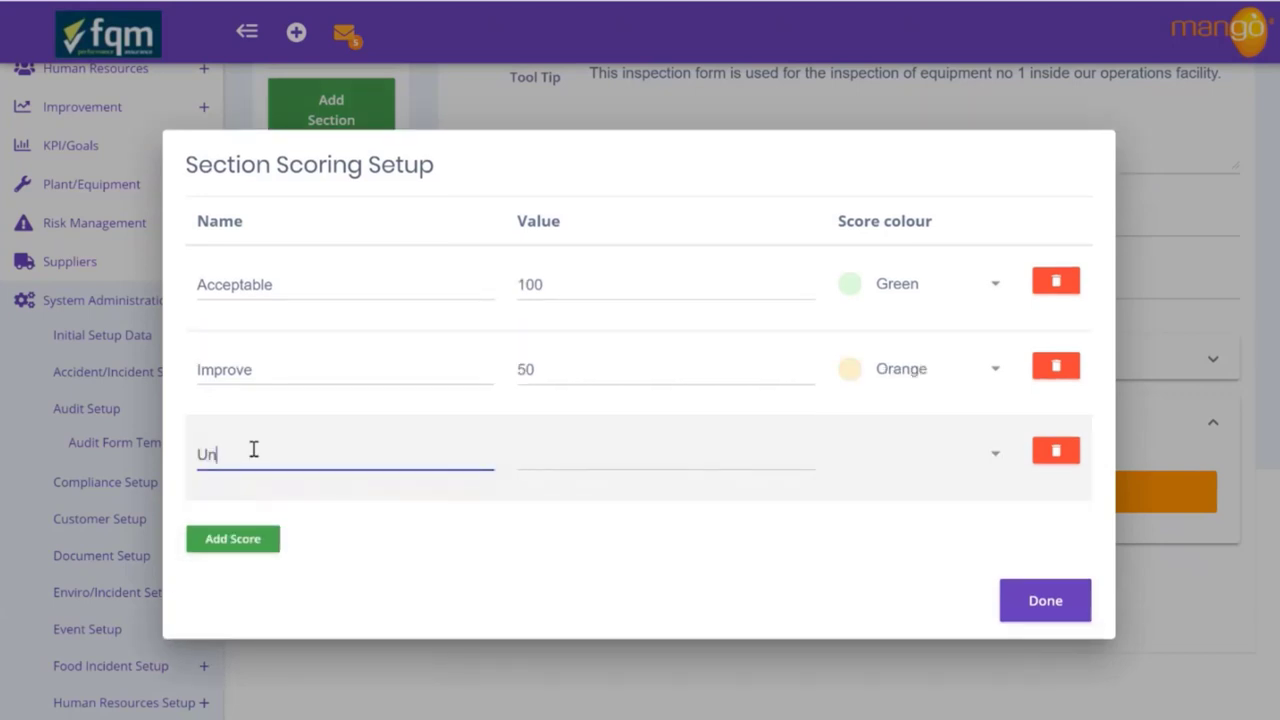
{"action": "key", "text": "Tab"}
{"action": "type", "text": "0"}
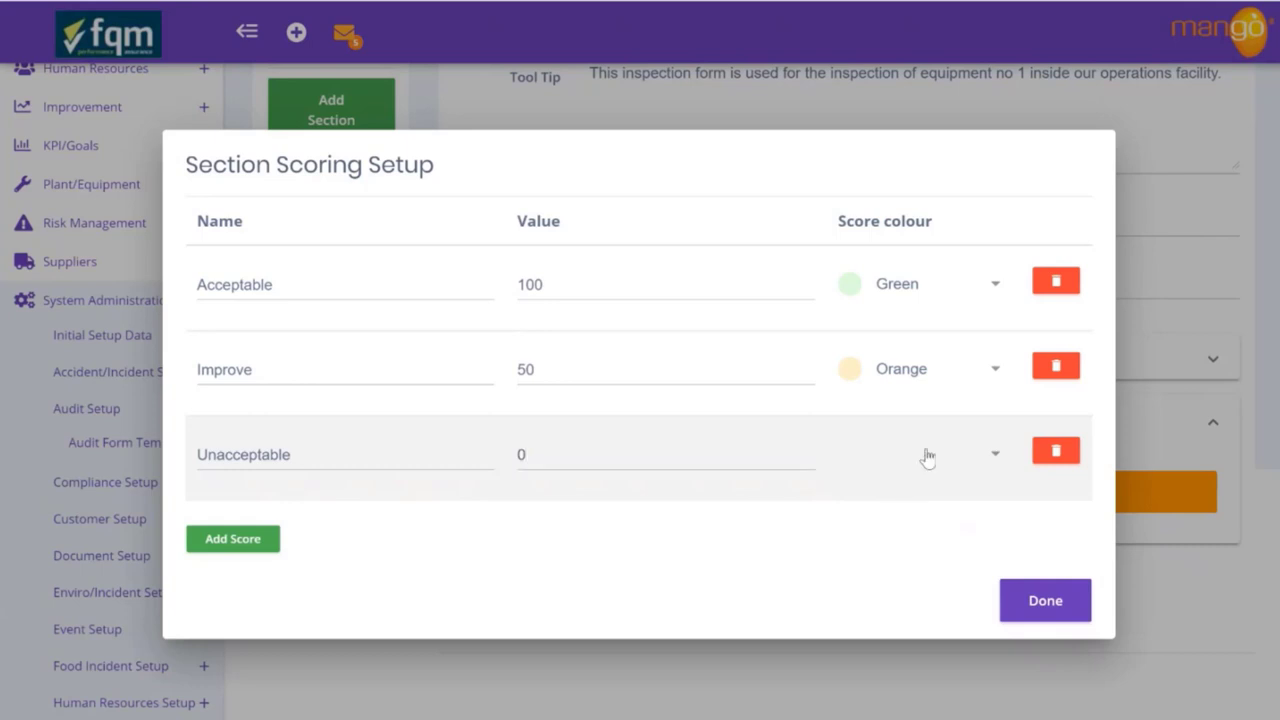
{"action": "left_click", "coordinate": [923, 452]}
{"action": "left_click", "coordinate": [889, 494]}
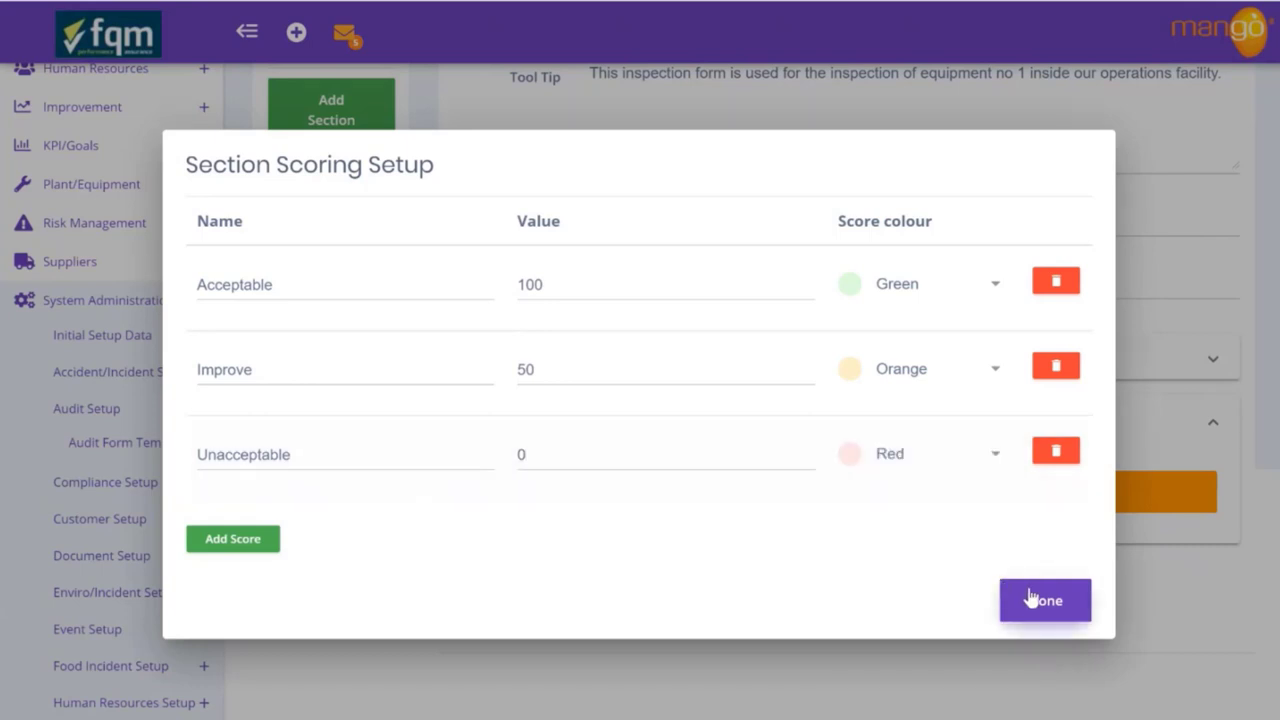
{"action": "left_click", "coordinate": [1028, 600]}
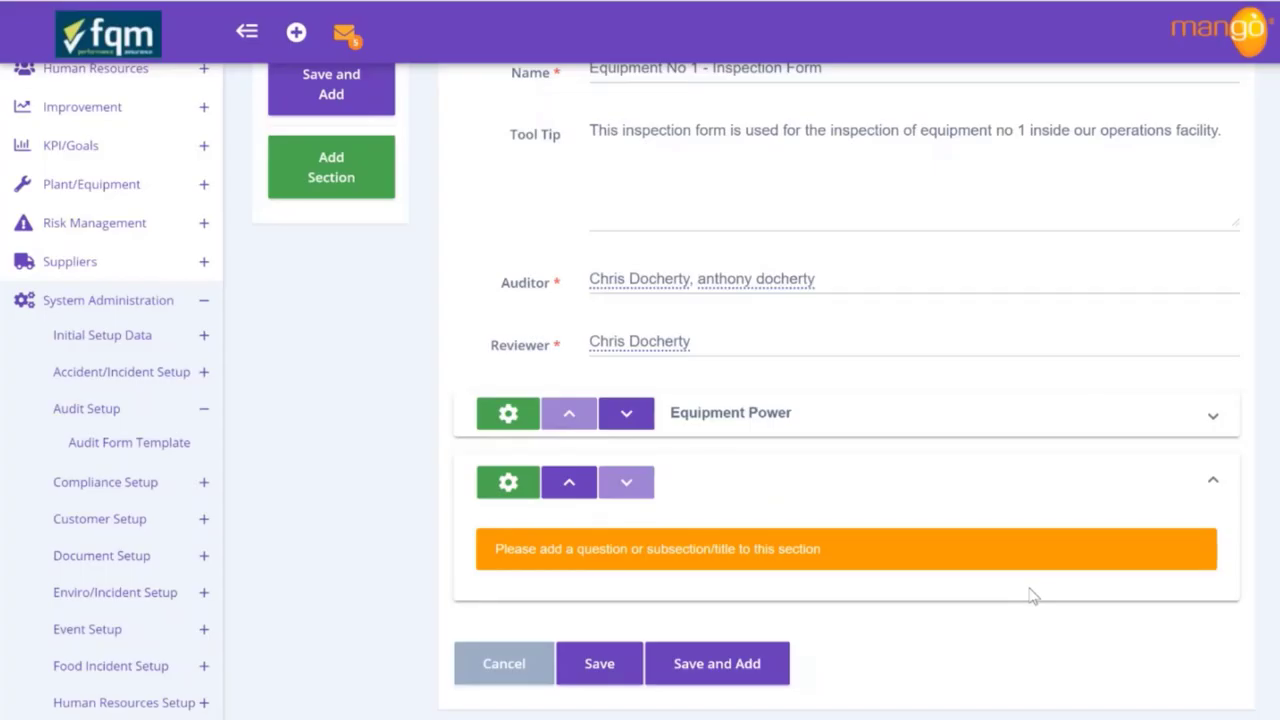
Name the second section 'Pressure performance', with a tooltip on assessing the equipment's pressure performance and NA option 'NA'
{"action": "left_click", "coordinate": [508, 486]}
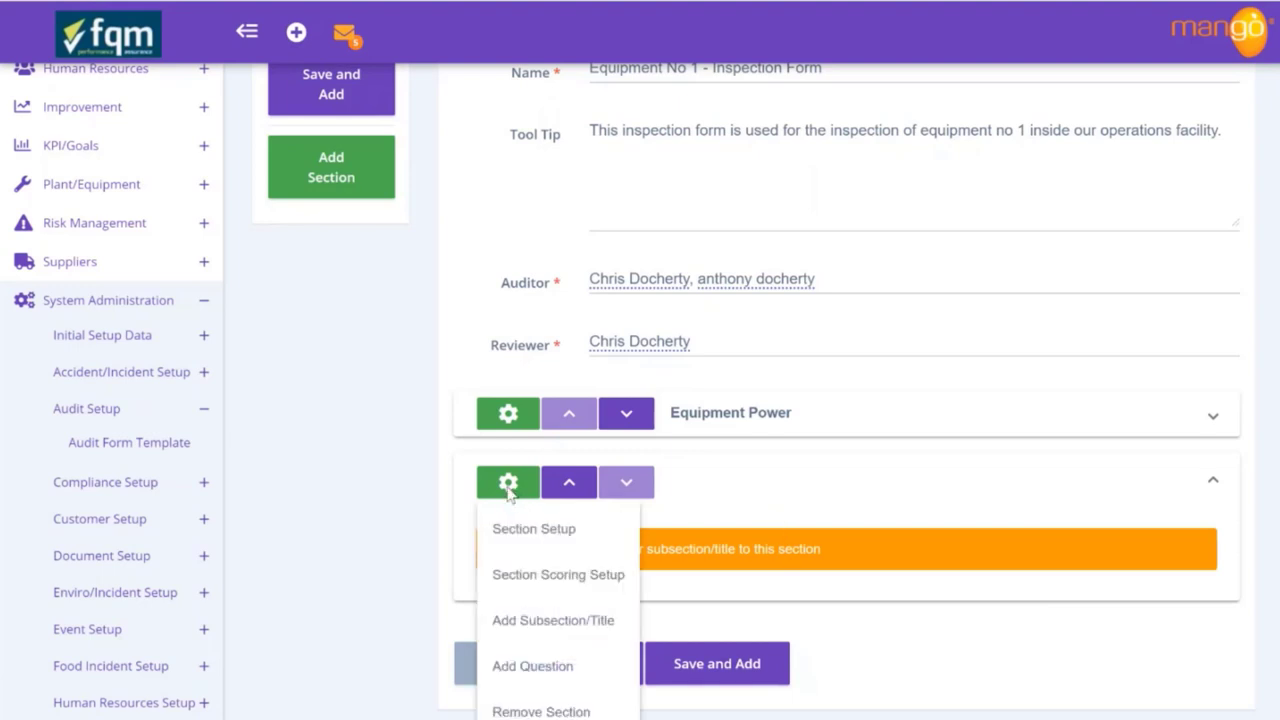
{"action": "left_click", "coordinate": [516, 530]}
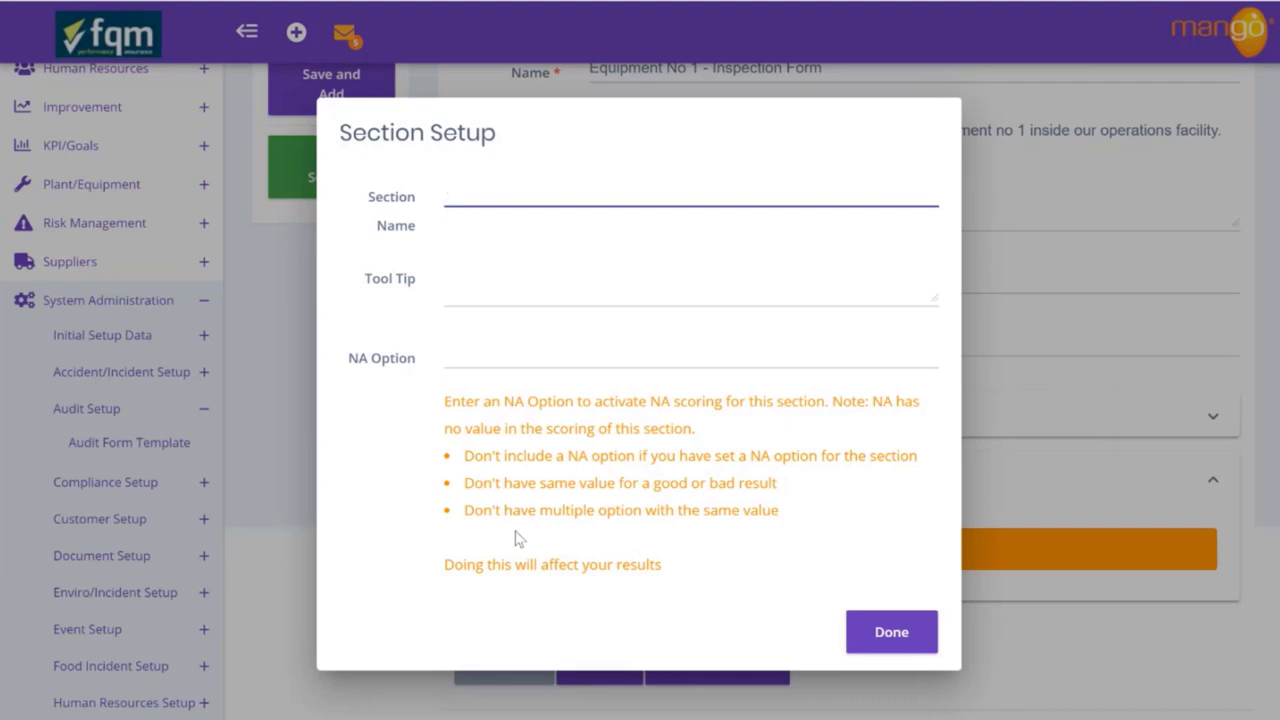
{"action": "type", "text": "Pressure performance o"}
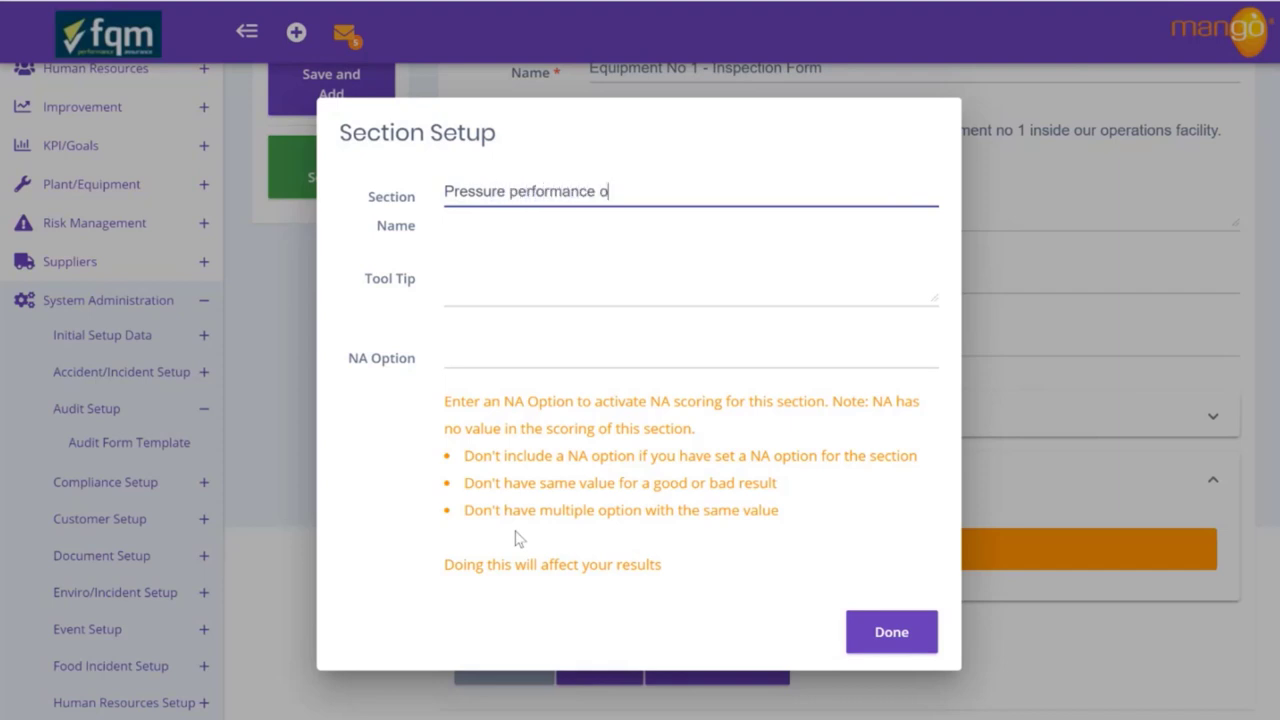
{"action": "key", "text": "BackSpace"}
{"action": "left_click", "coordinate": [610, 268]}
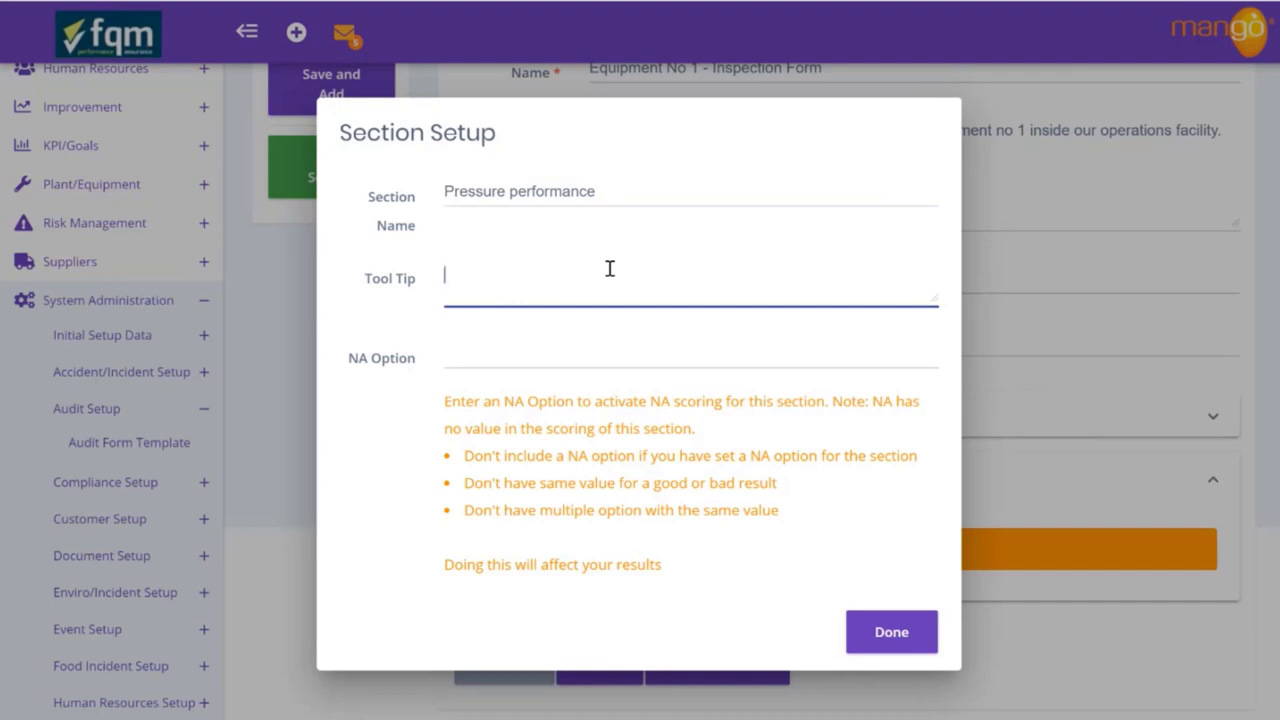
{"action": "type", "text": "This area is looking at aecessing the pressure performance of the equipment"}
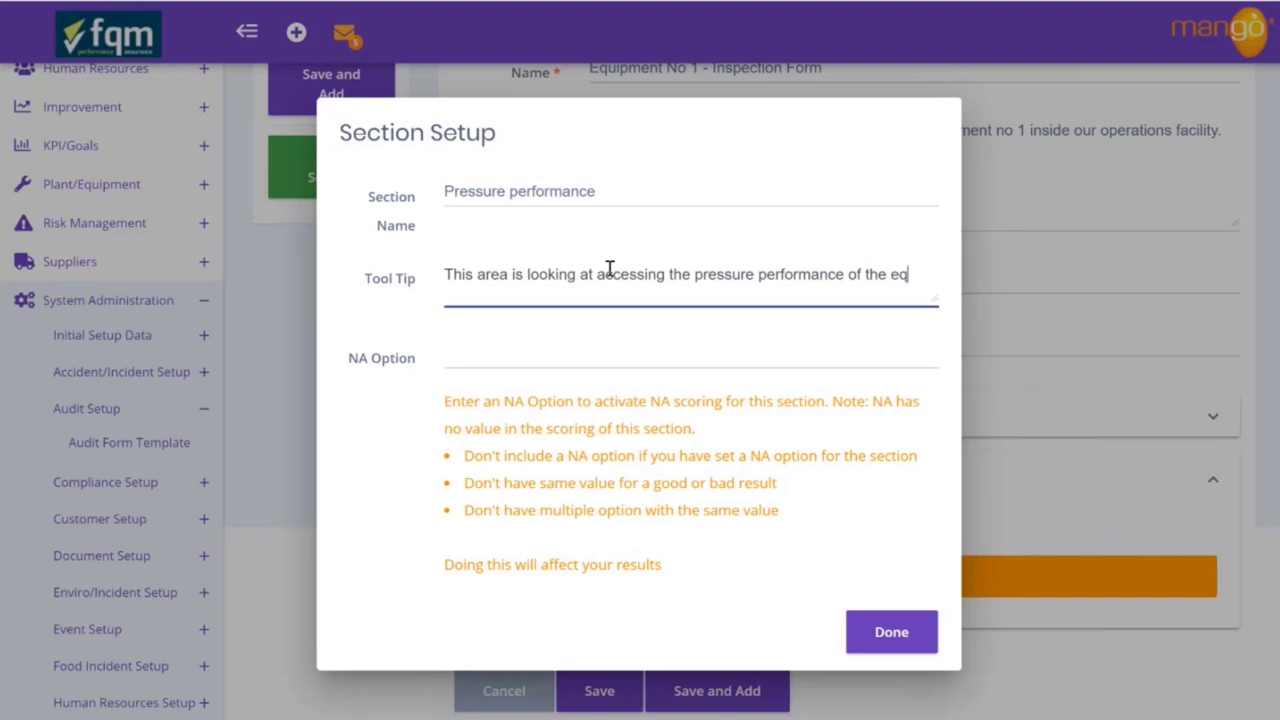
{"action": "left_click", "coordinate": [625, 350]}
{"action": "type", "text": "NA"}
{"action": "left_click", "coordinate": [874, 638]}
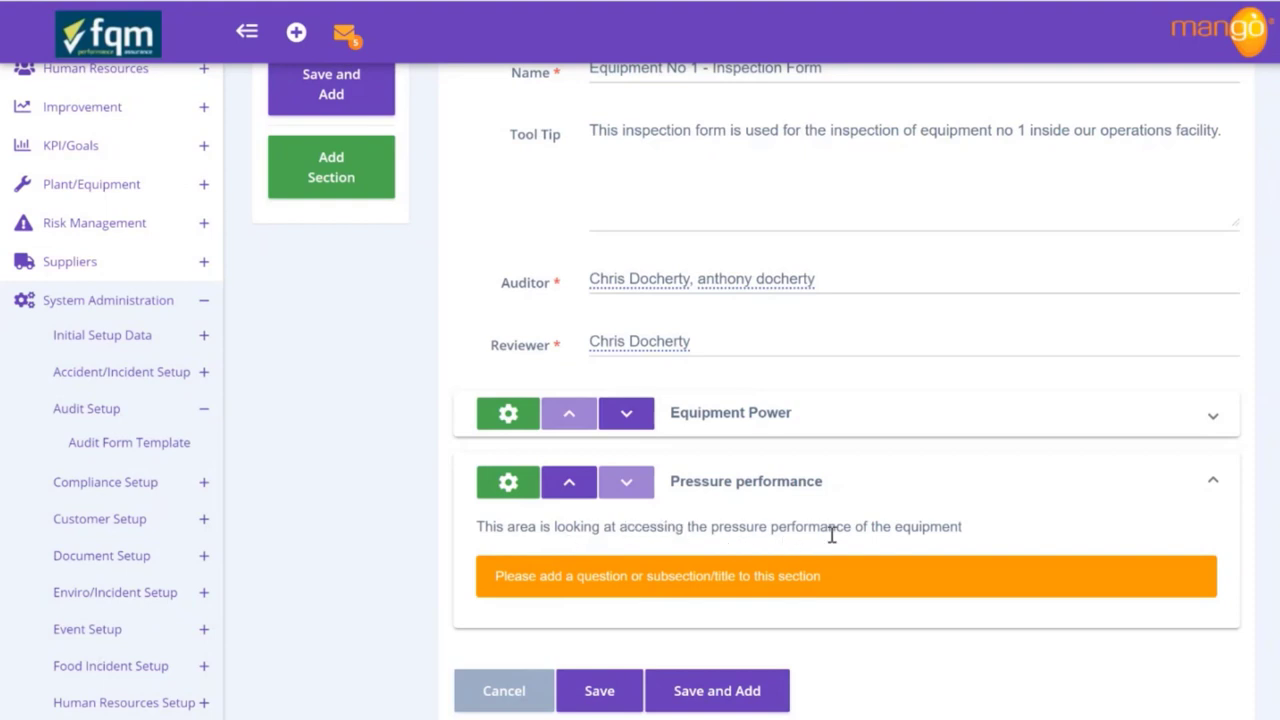
Add question 'A.' 'Is the equipment pressurised to the correct level?' with tooltip 'Corerect level for this equipment is 15 Bar'
{"action": "left_click", "coordinate": [519, 491]}
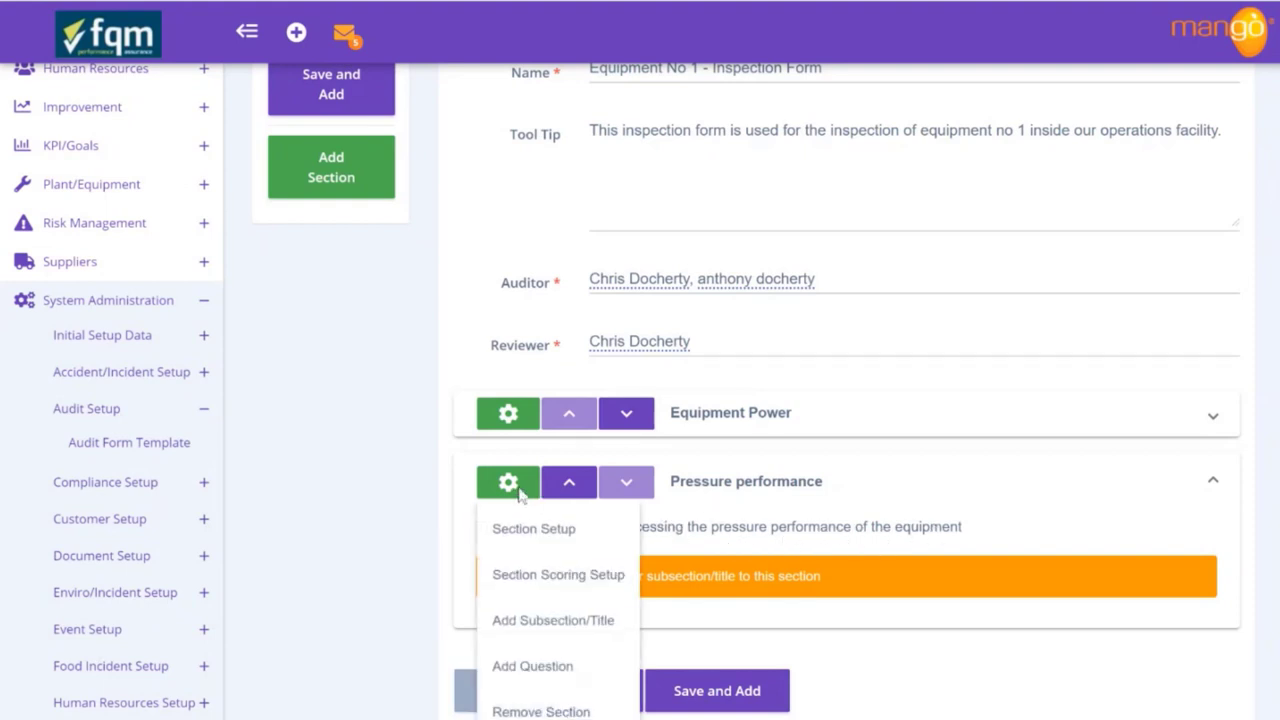
{"action": "left_click", "coordinate": [523, 666]}
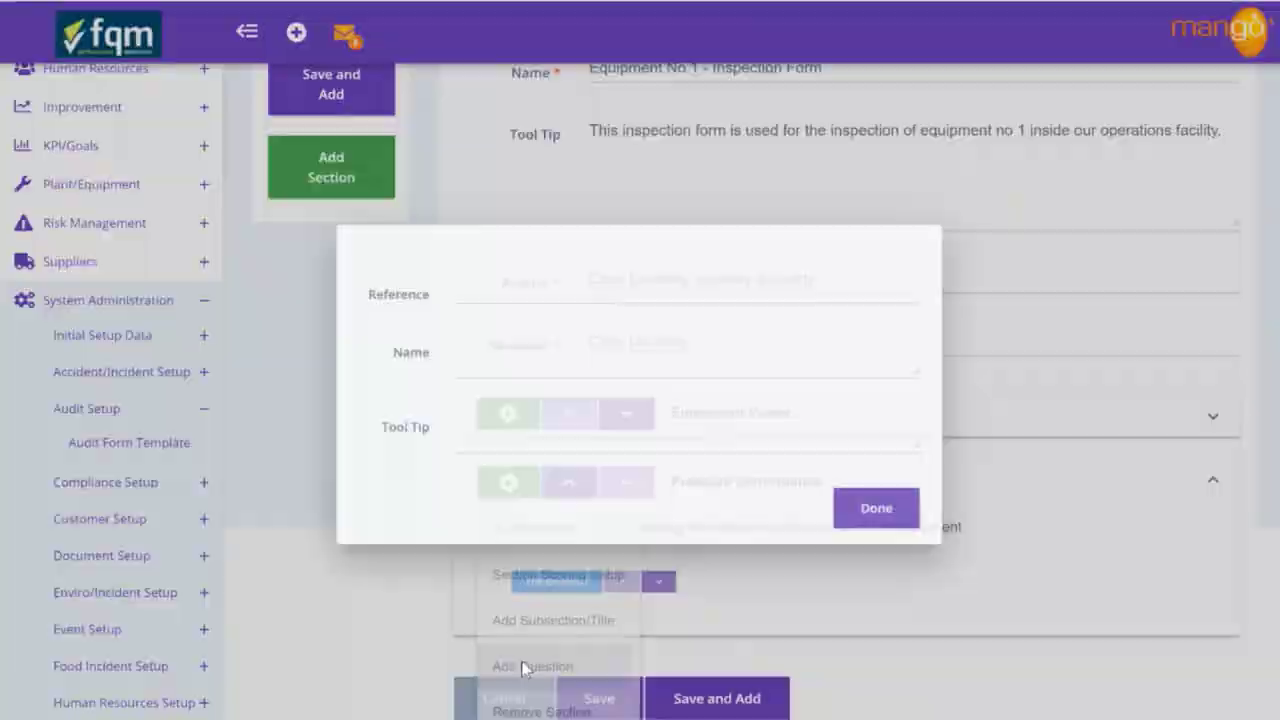
{"action": "type", "text": "A."}
{"action": "key", "text": "Tab"}
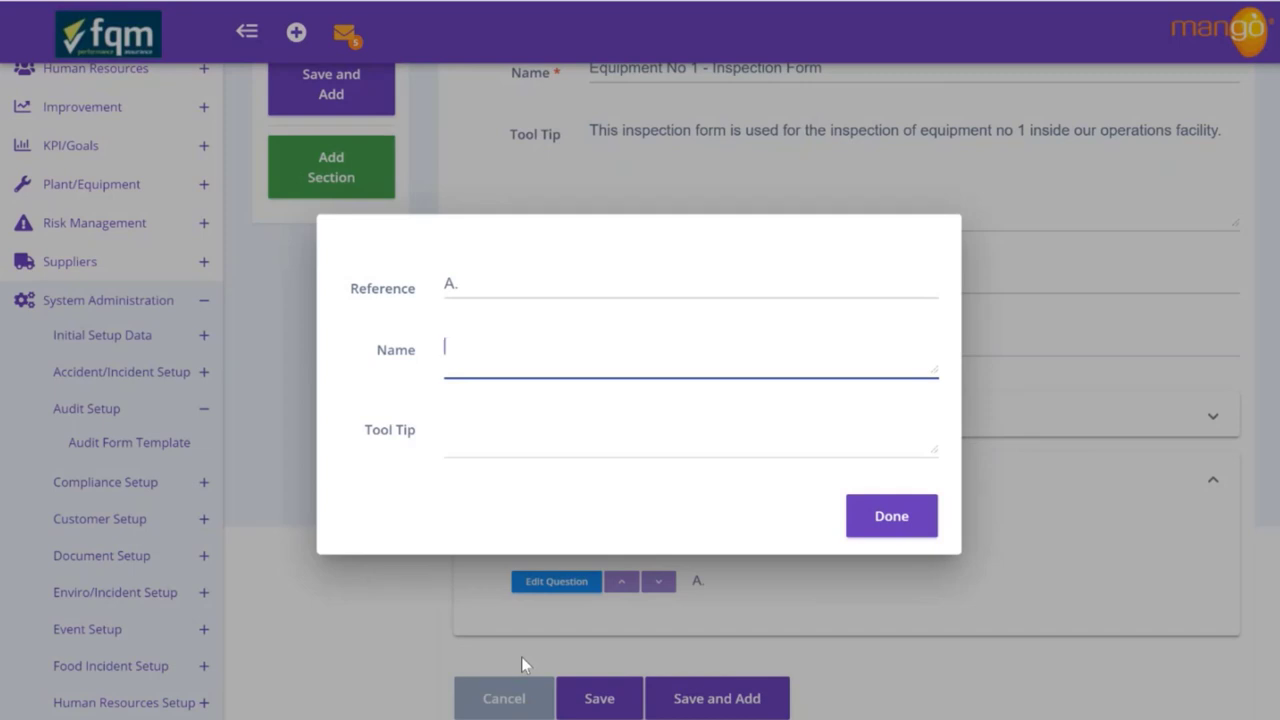
{"action": "type", "text": "Is the equipment "}
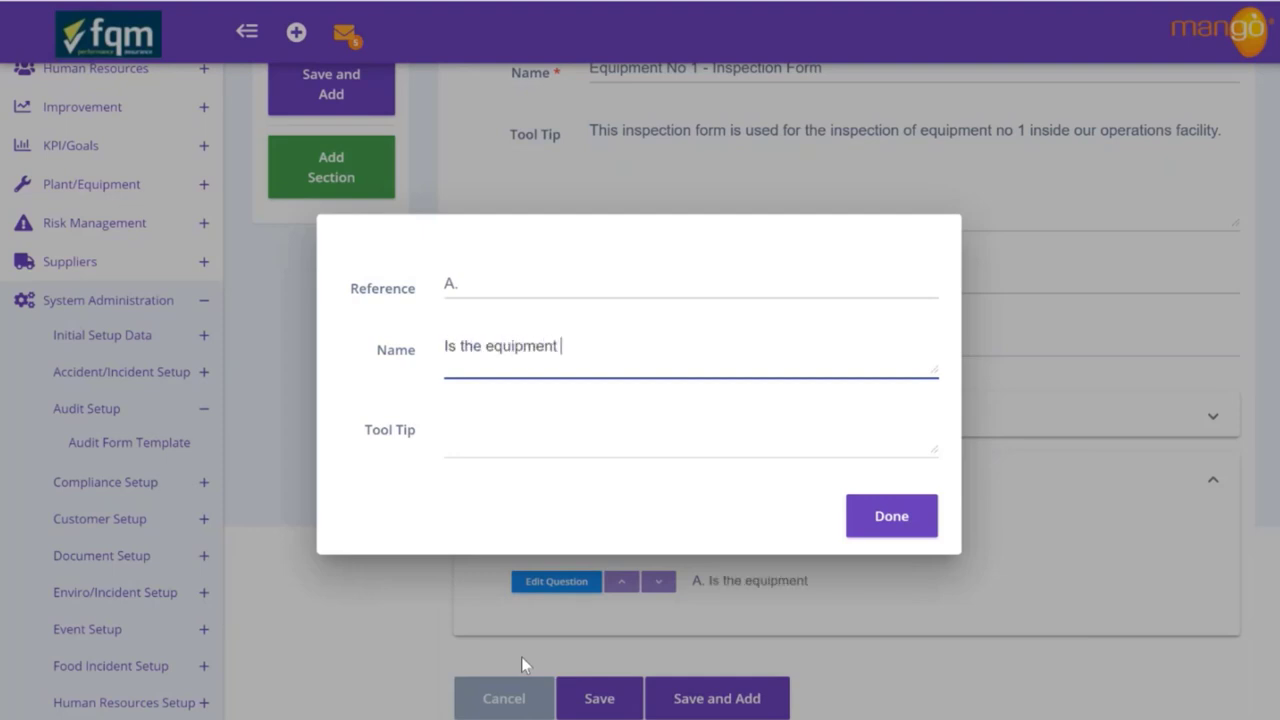
{"action": "type", "text": "pressurised to the cor"}
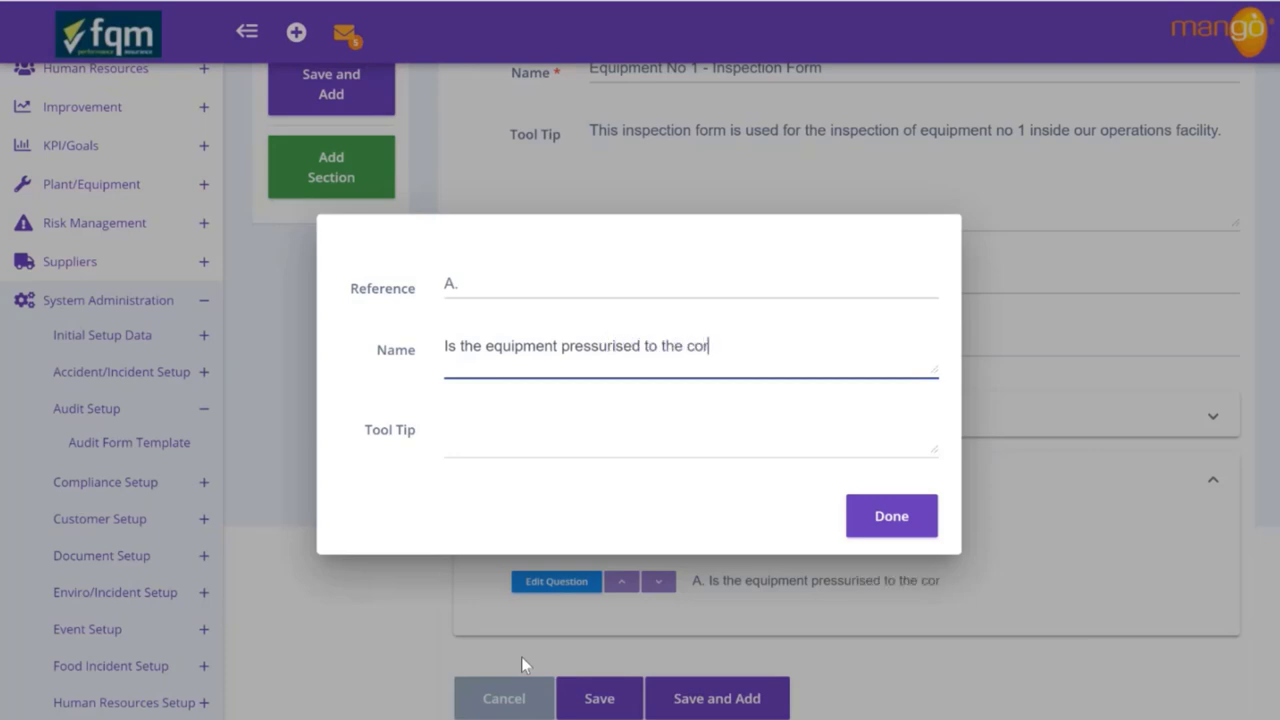
{"action": "type", "text": "rect level?"}
{"action": "left_click", "coordinate": [545, 437]}
{"action": "type", "text": "Core"}
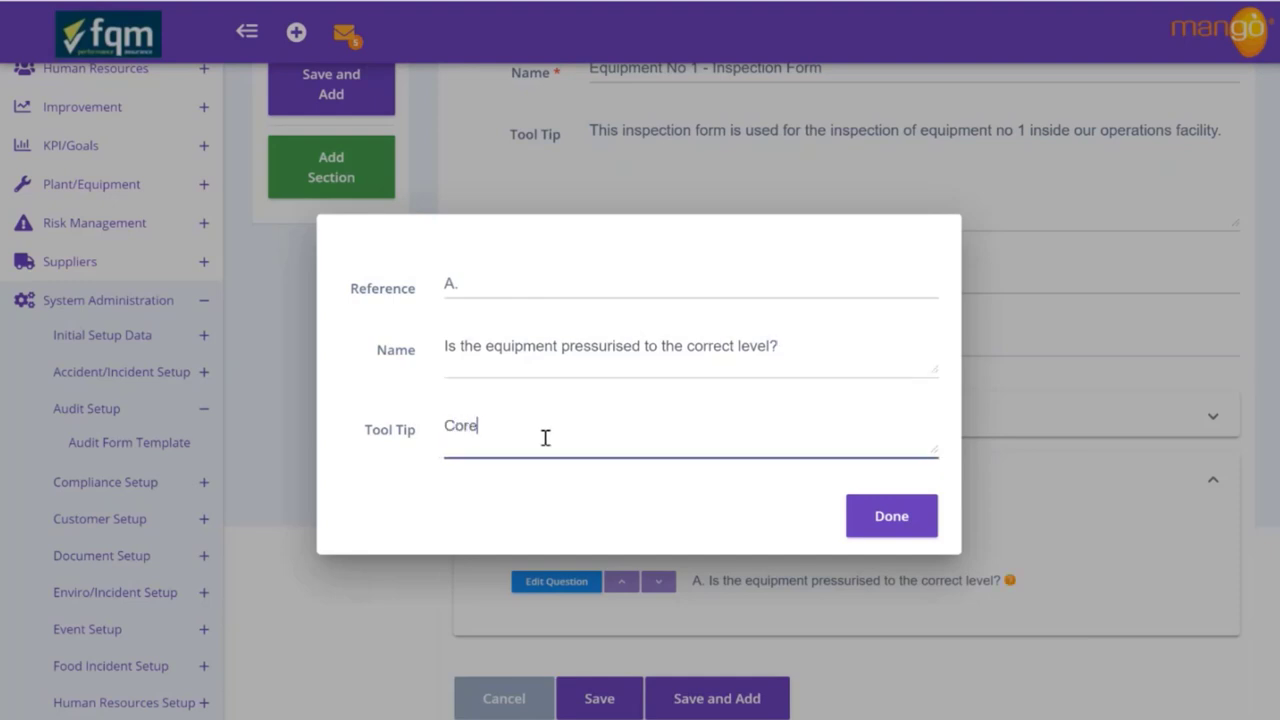
{"action": "type", "text": "rect level for this equipme"}
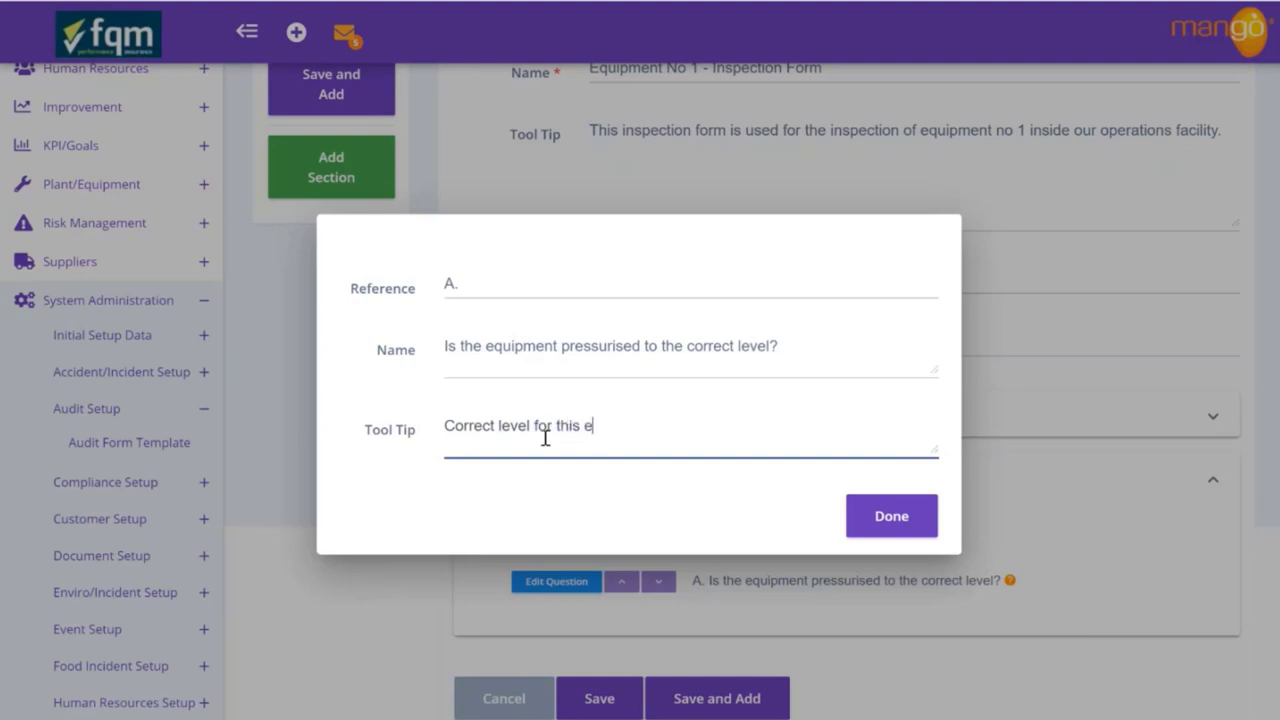
{"action": "type", "text": "nt is 15 Bar"}
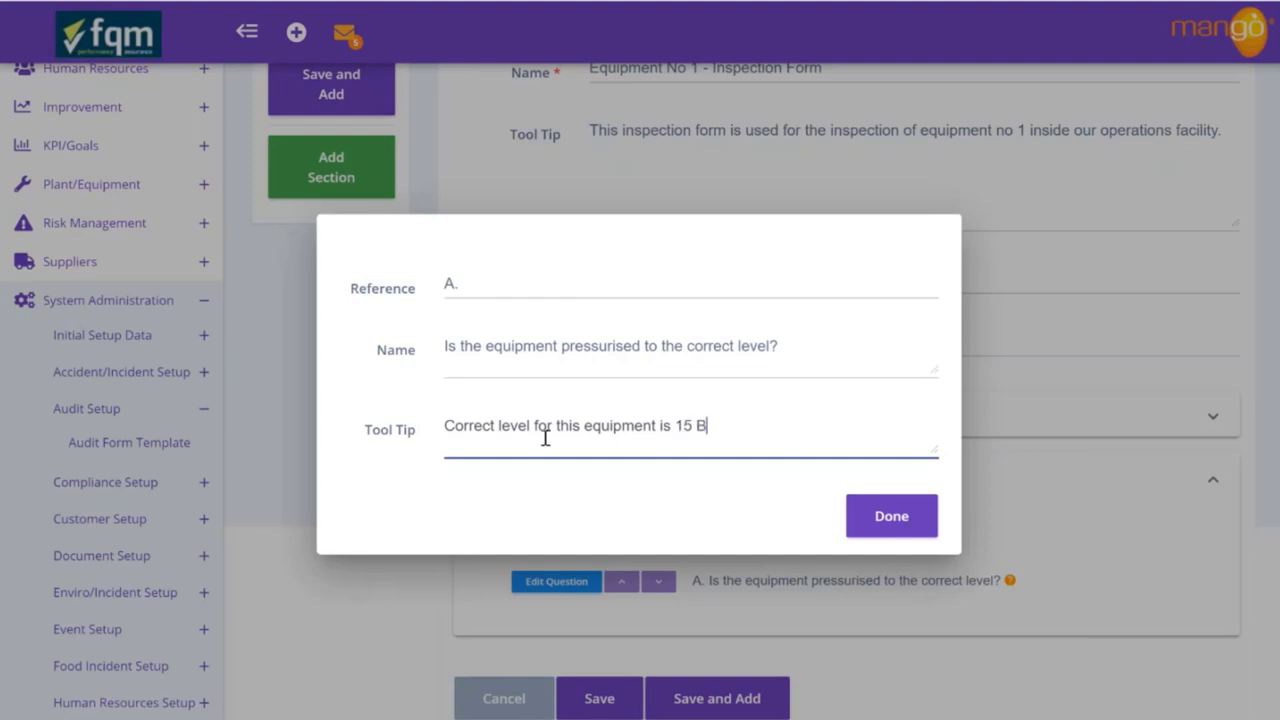
{"action": "left_click", "coordinate": [889, 516]}
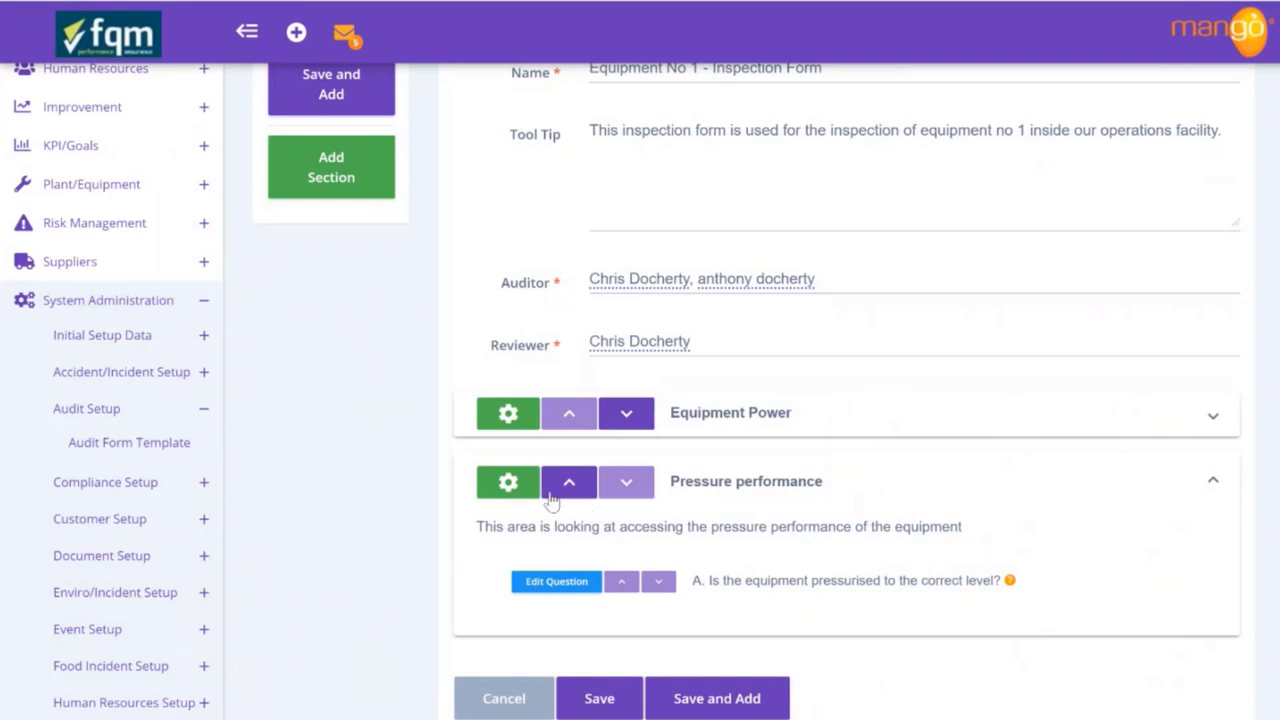
Add another empty section to the form
{"action": "left_click", "coordinate": [508, 488]}
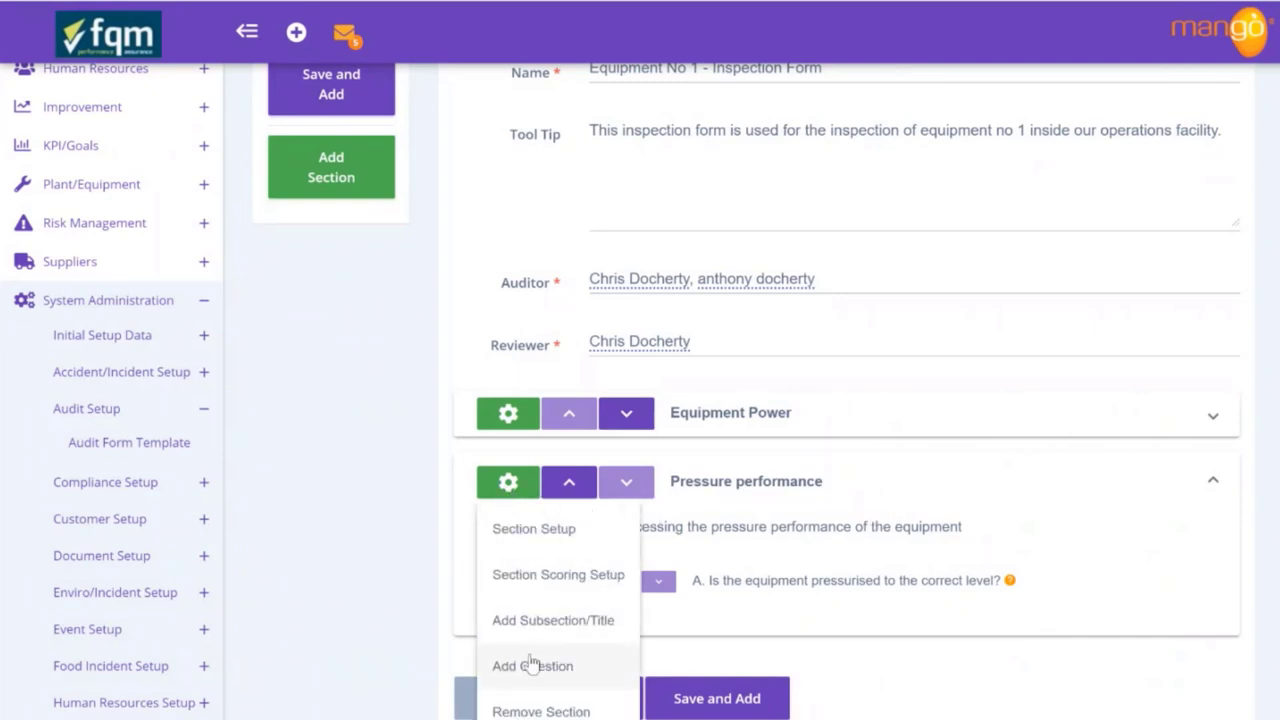
{"action": "left_click", "coordinate": [983, 657]}
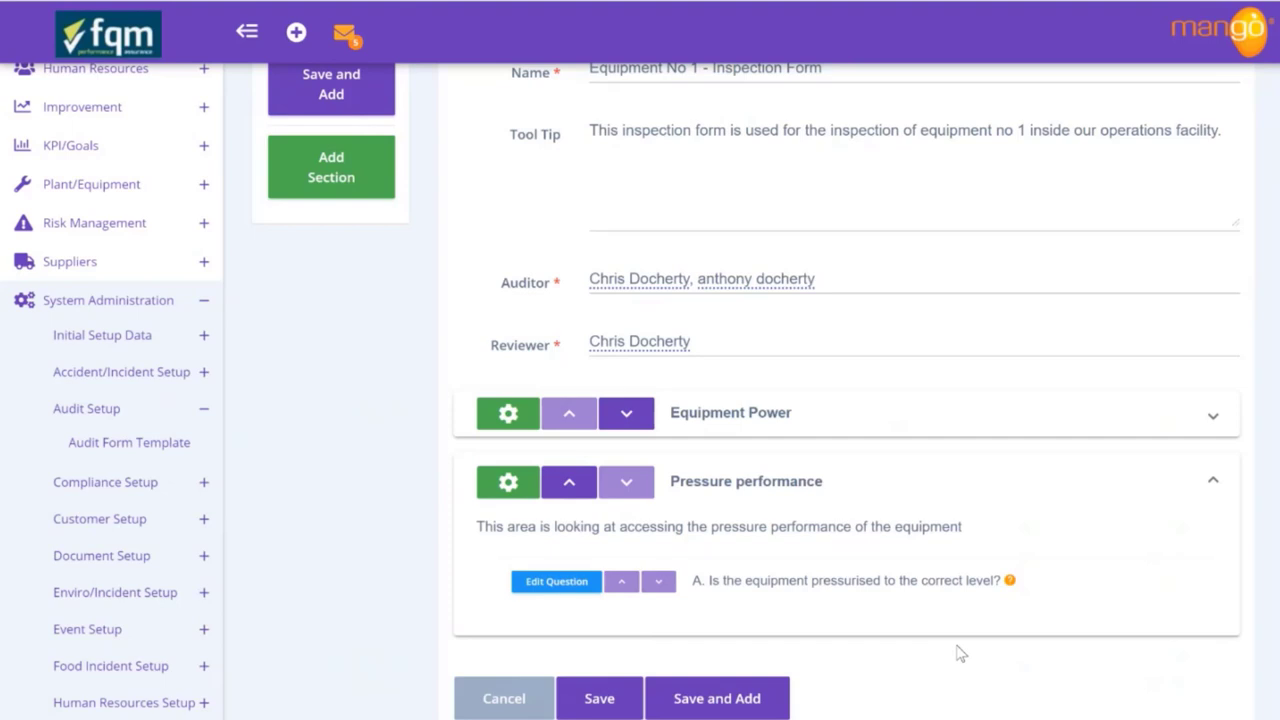
{"action": "left_click", "coordinate": [341, 180]}
Delete the empty third section and collapse the Pressure performance section
{"action": "scroll", "coordinate": [843, 486], "scroll_direction": "down", "scroll_amount": 1}
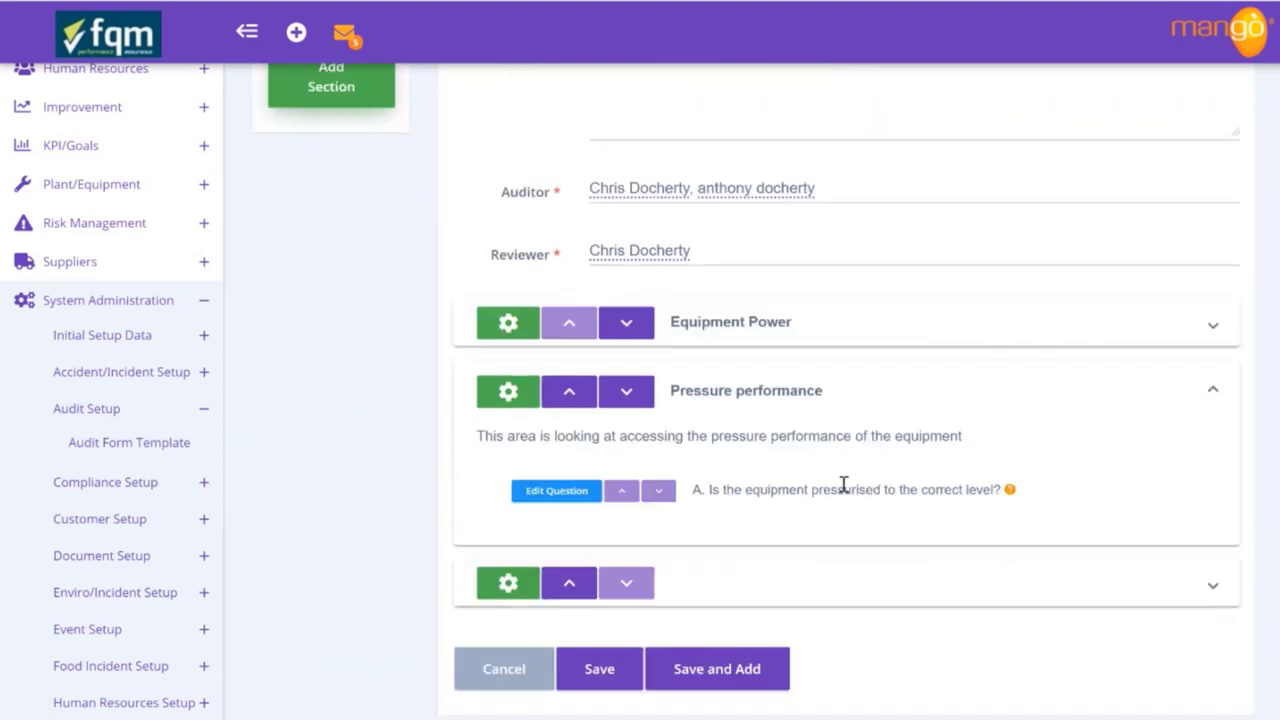
{"action": "left_click", "coordinate": [521, 577]}
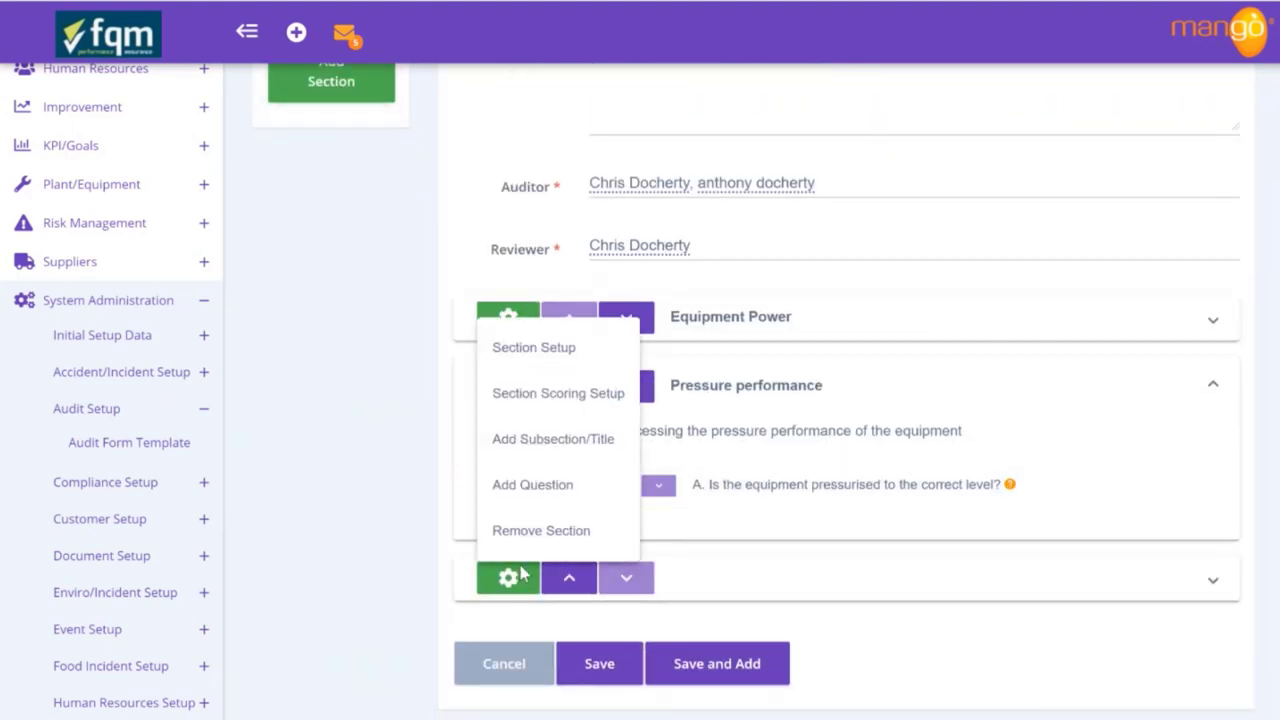
{"action": "left_click", "coordinate": [530, 438]}
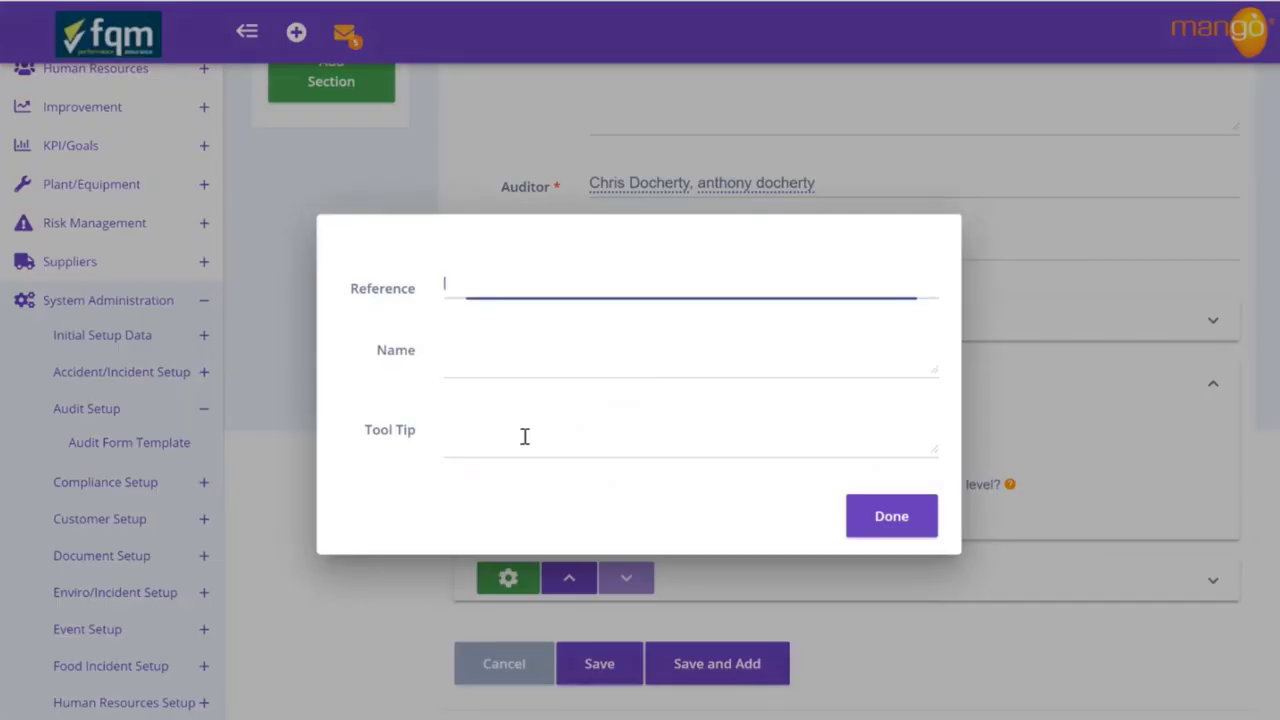
{"action": "left_click", "coordinate": [889, 516]}
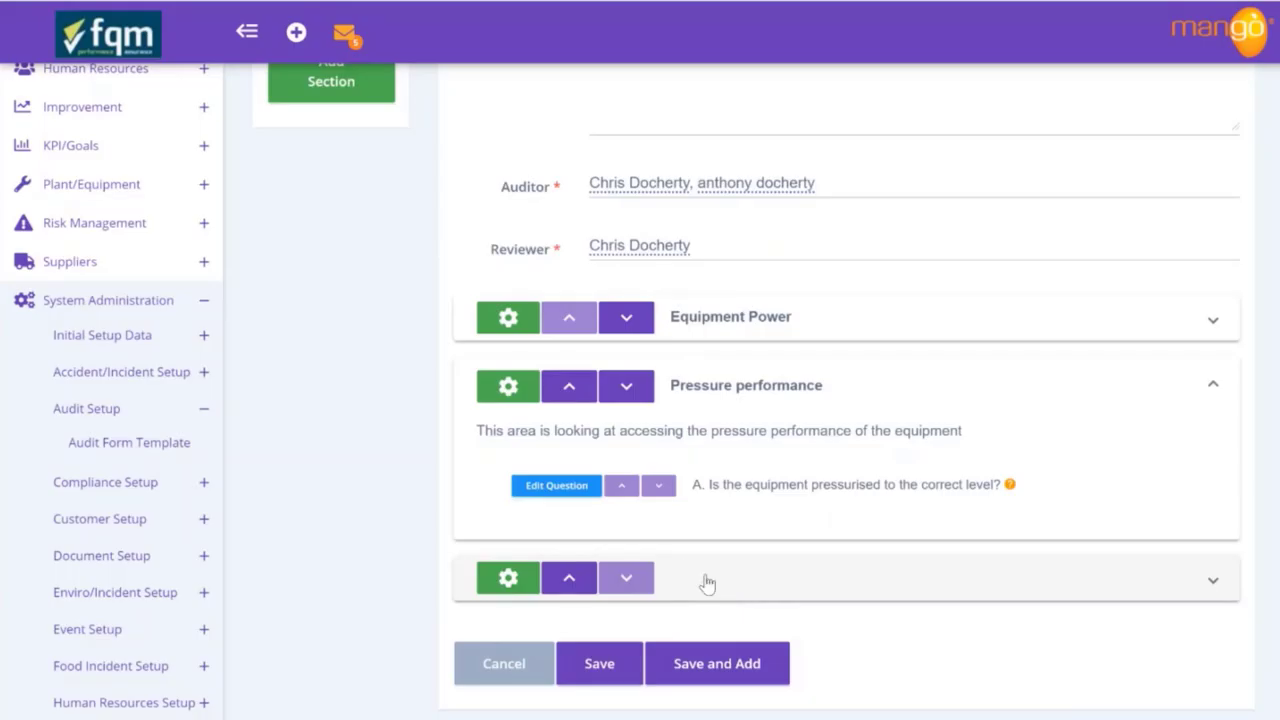
{"action": "left_click", "coordinate": [530, 588]}
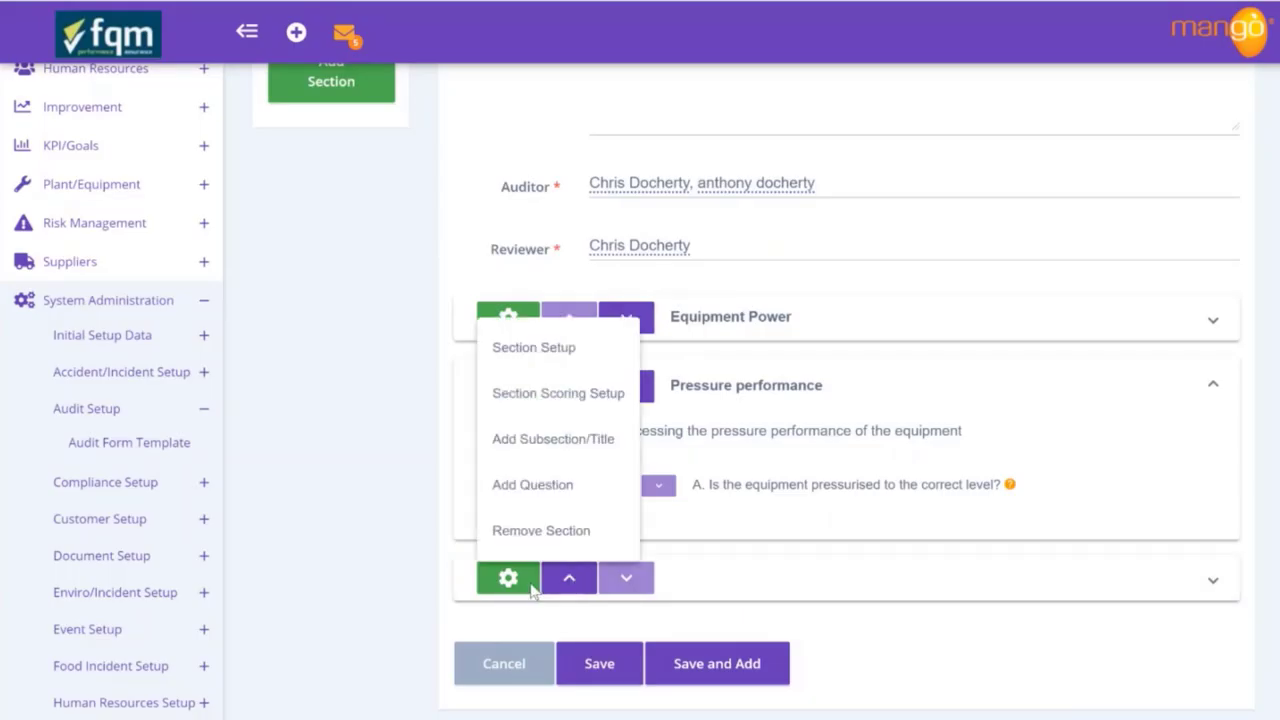
{"action": "left_click", "coordinate": [527, 533]}
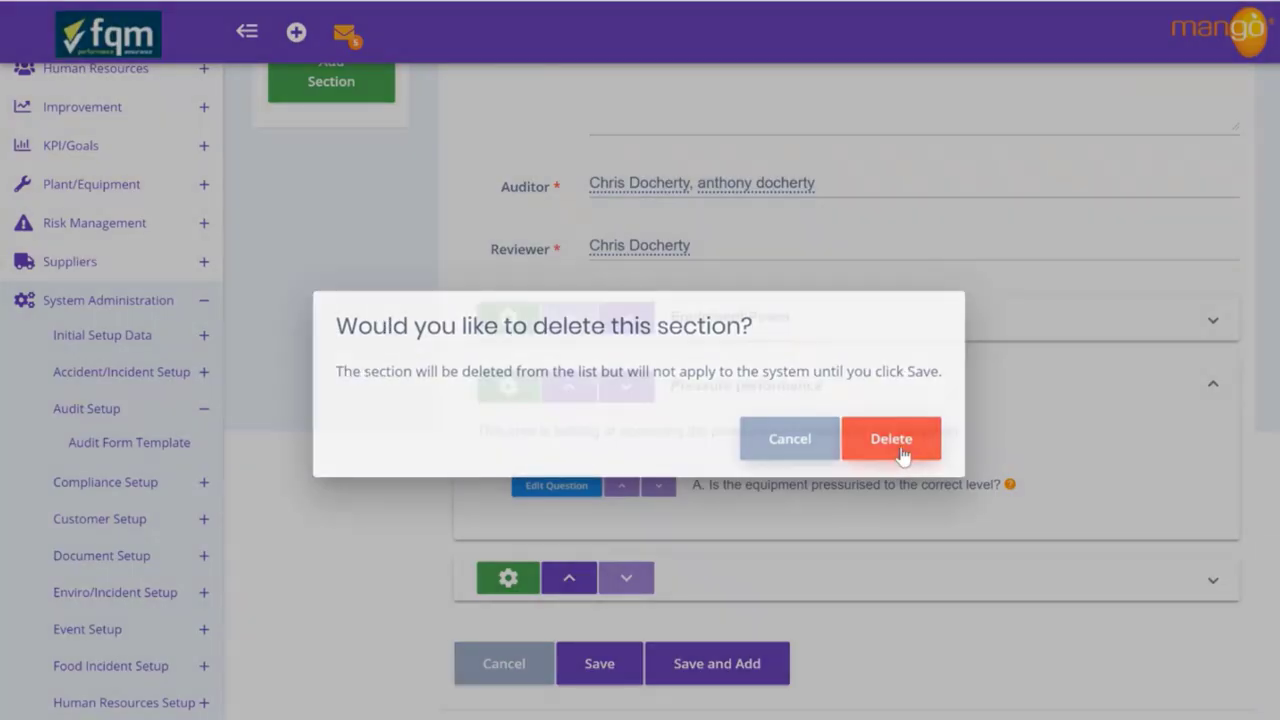
{"action": "left_click", "coordinate": [891, 447]}
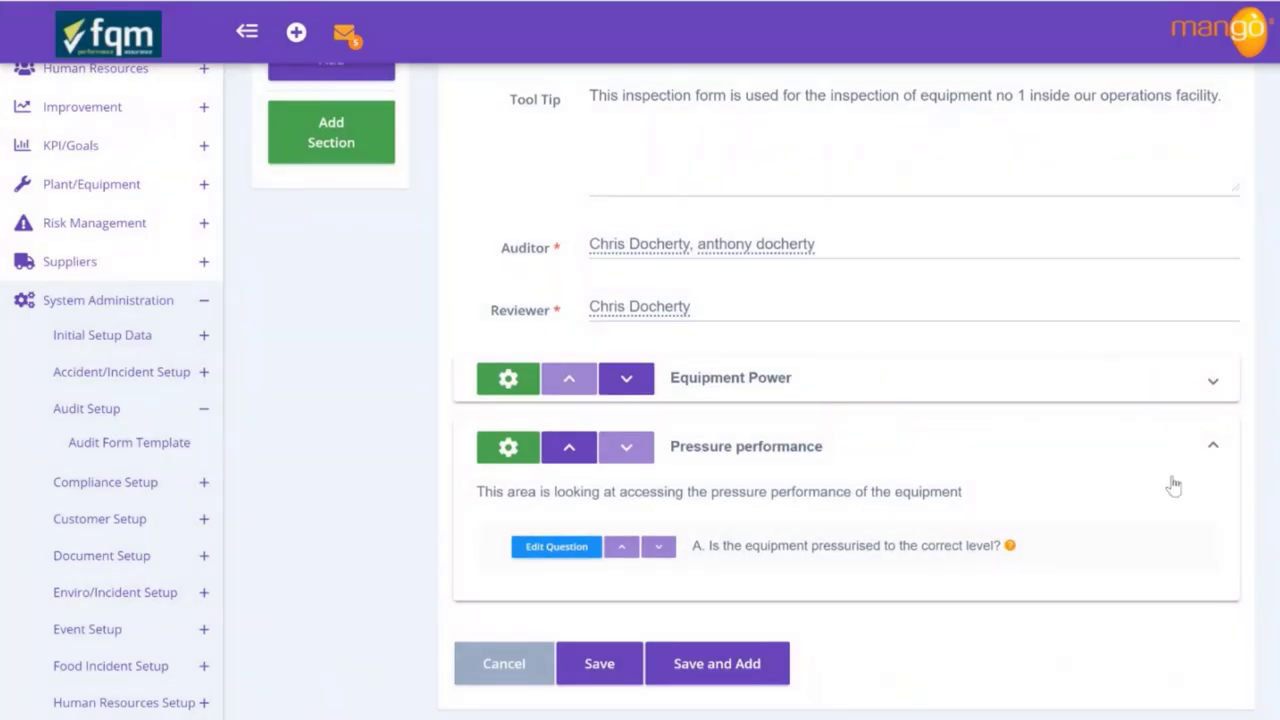
{"action": "left_click", "coordinate": [1212, 452]}
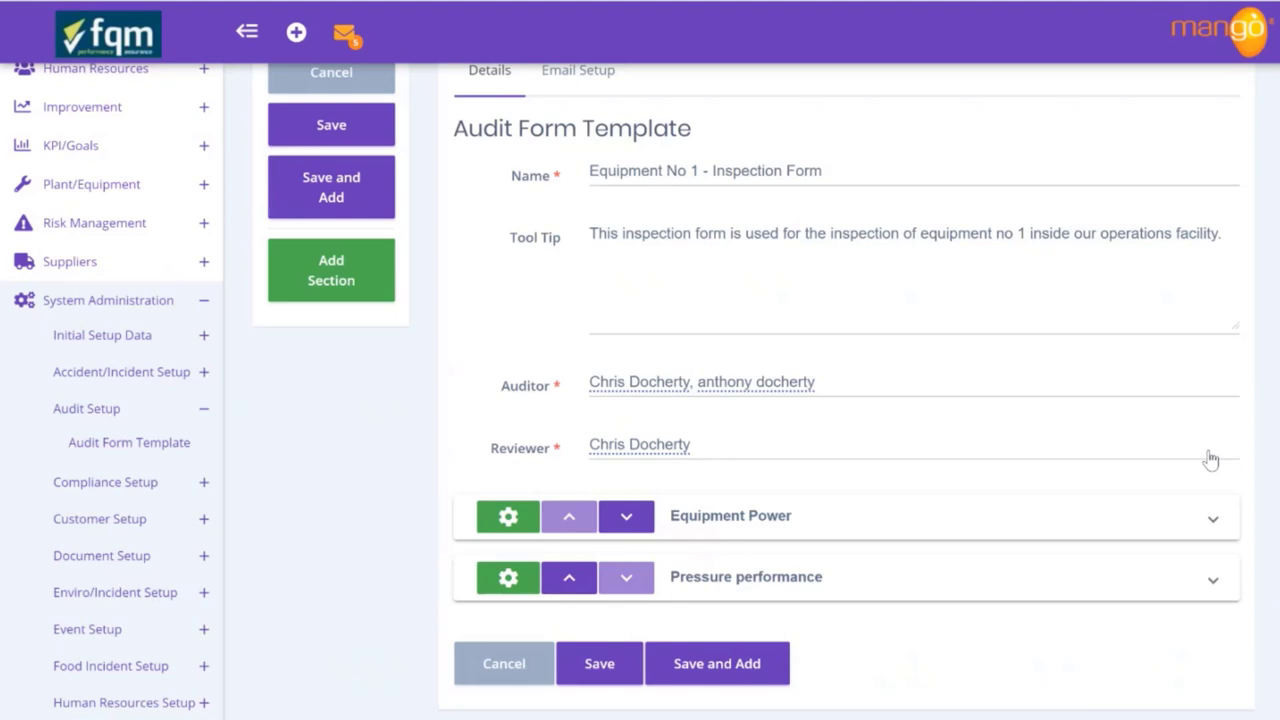
{"action": "left_click", "coordinate": [1218, 522]}
{"action": "left_click", "coordinate": [1211, 590]}
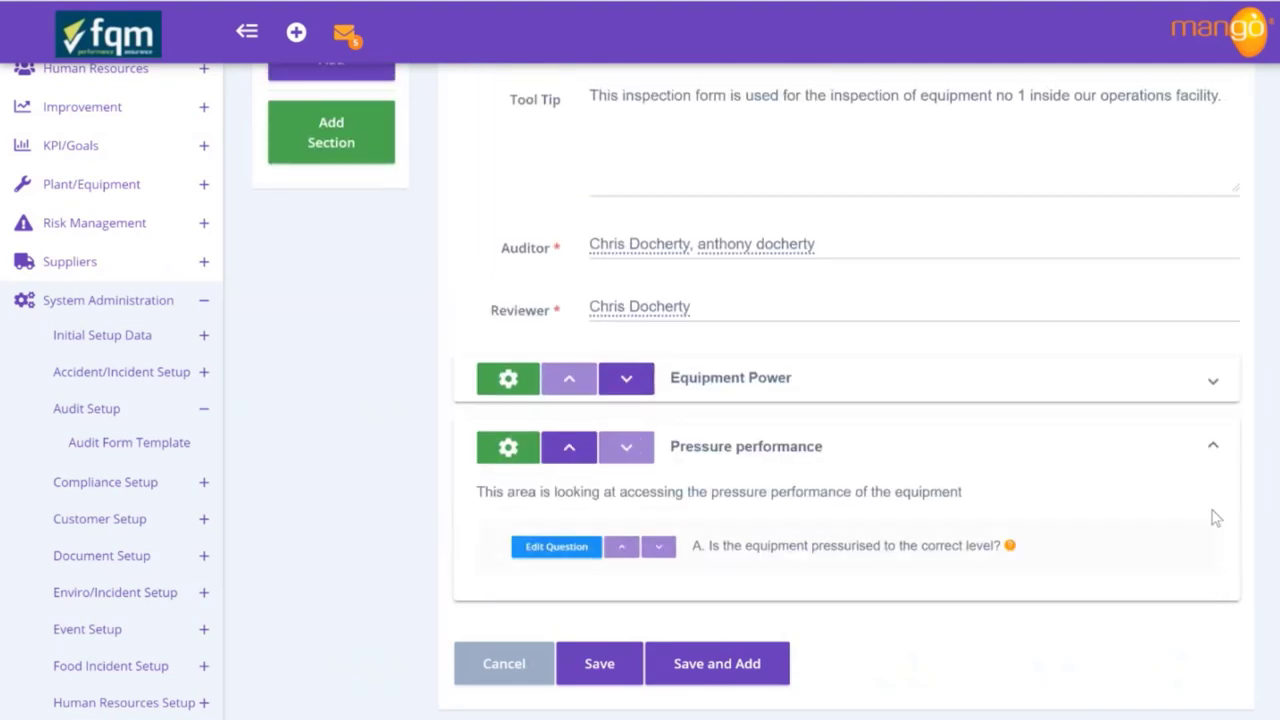
{"action": "left_click", "coordinate": [1212, 387]}
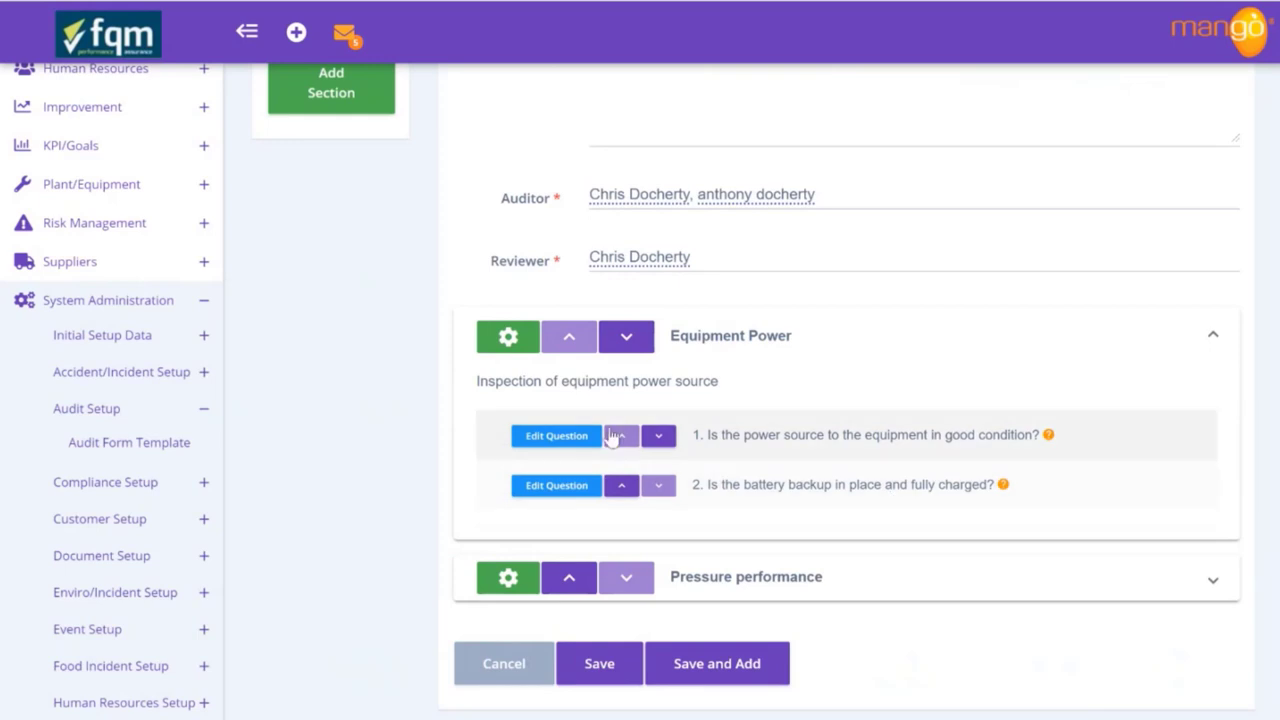
{"action": "left_click", "coordinate": [562, 443]}
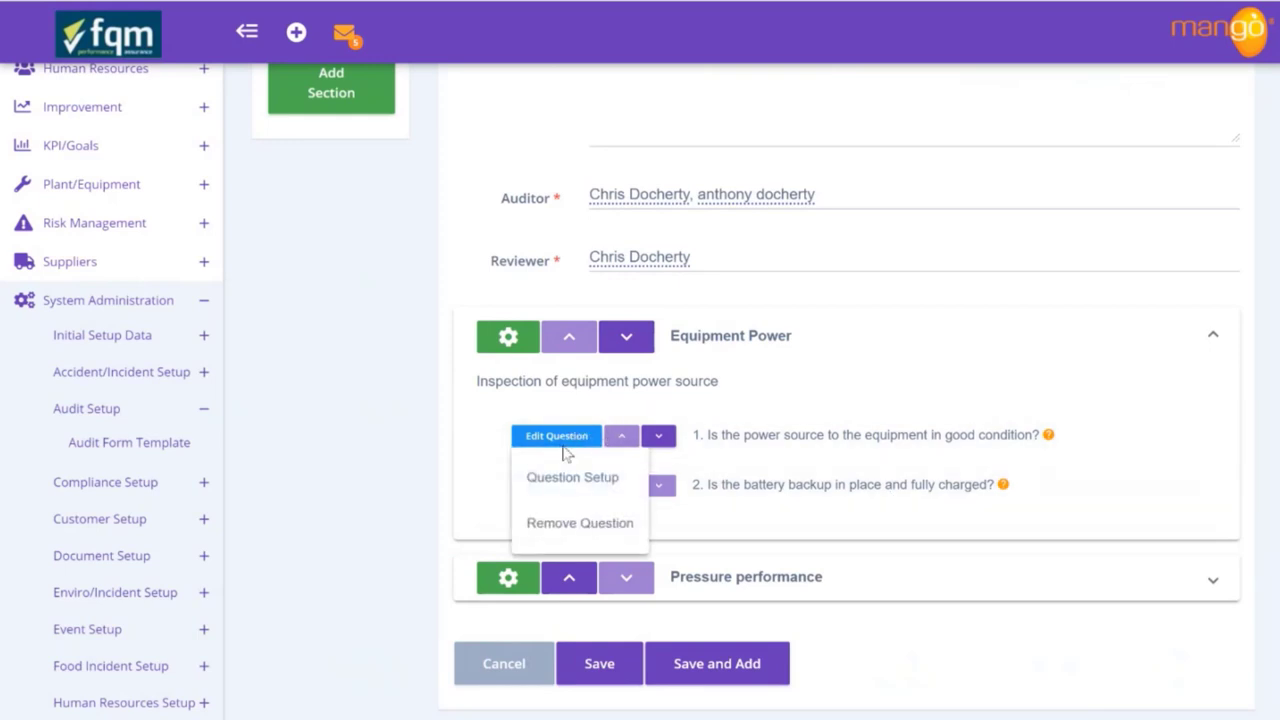
{"action": "left_click", "coordinate": [566, 480]}
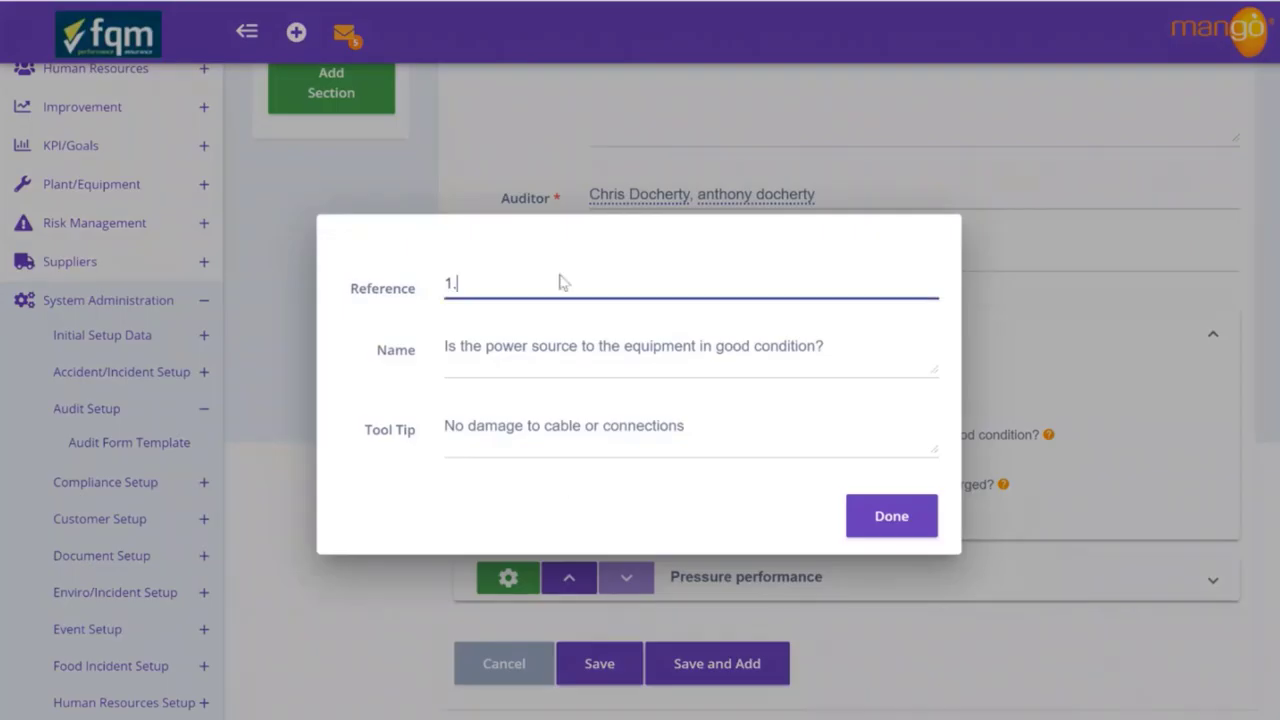
{"action": "left_click", "coordinate": [891, 516]}
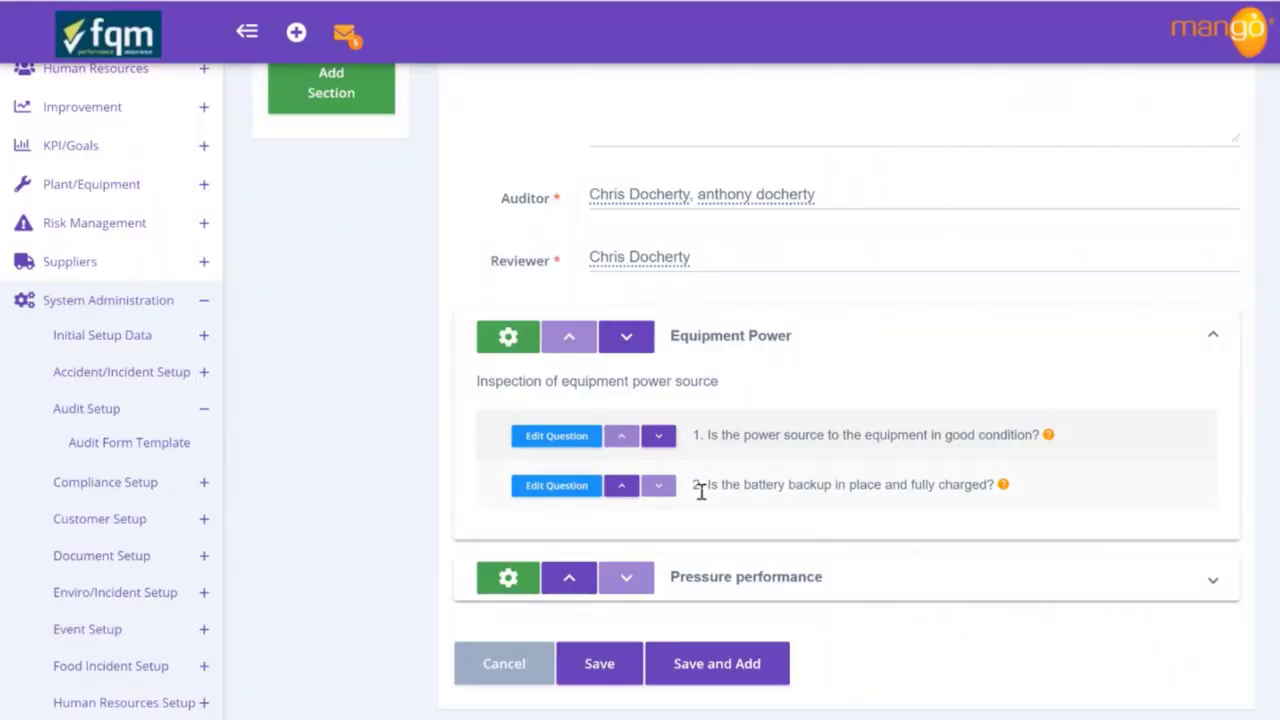
{"action": "left_click", "coordinate": [624, 487]}
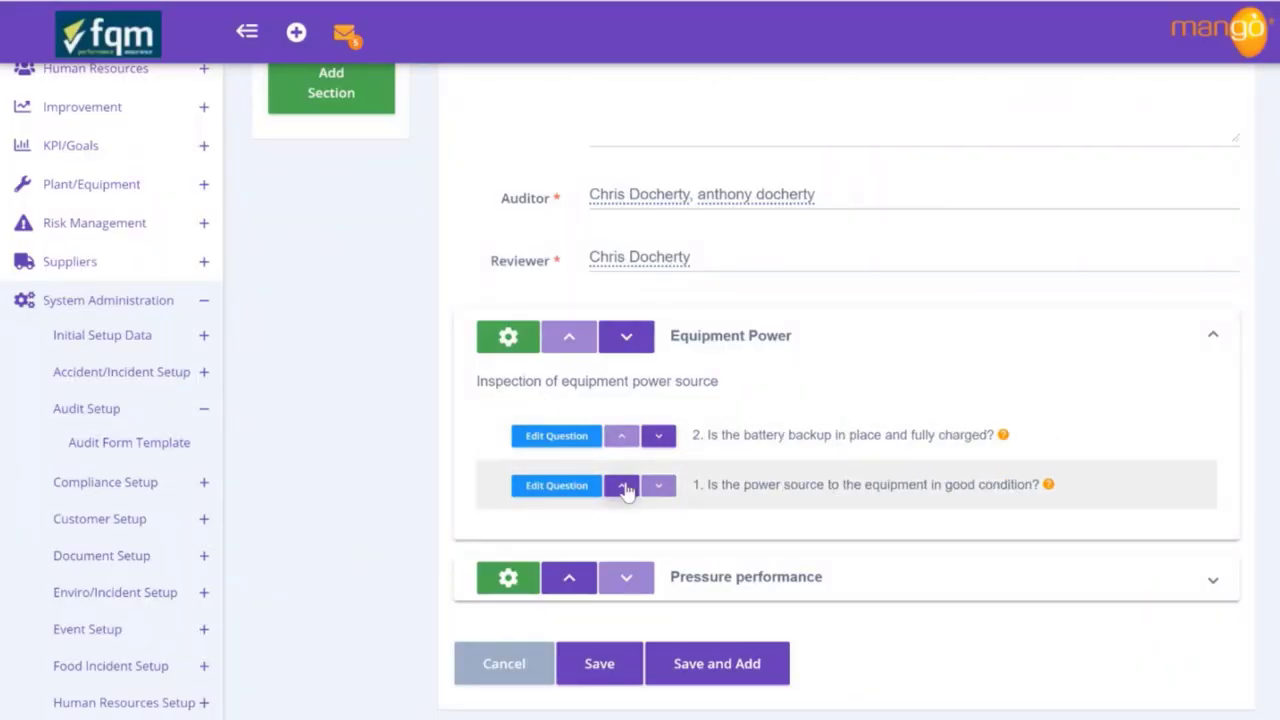
{"action": "left_click", "coordinate": [621, 485]}
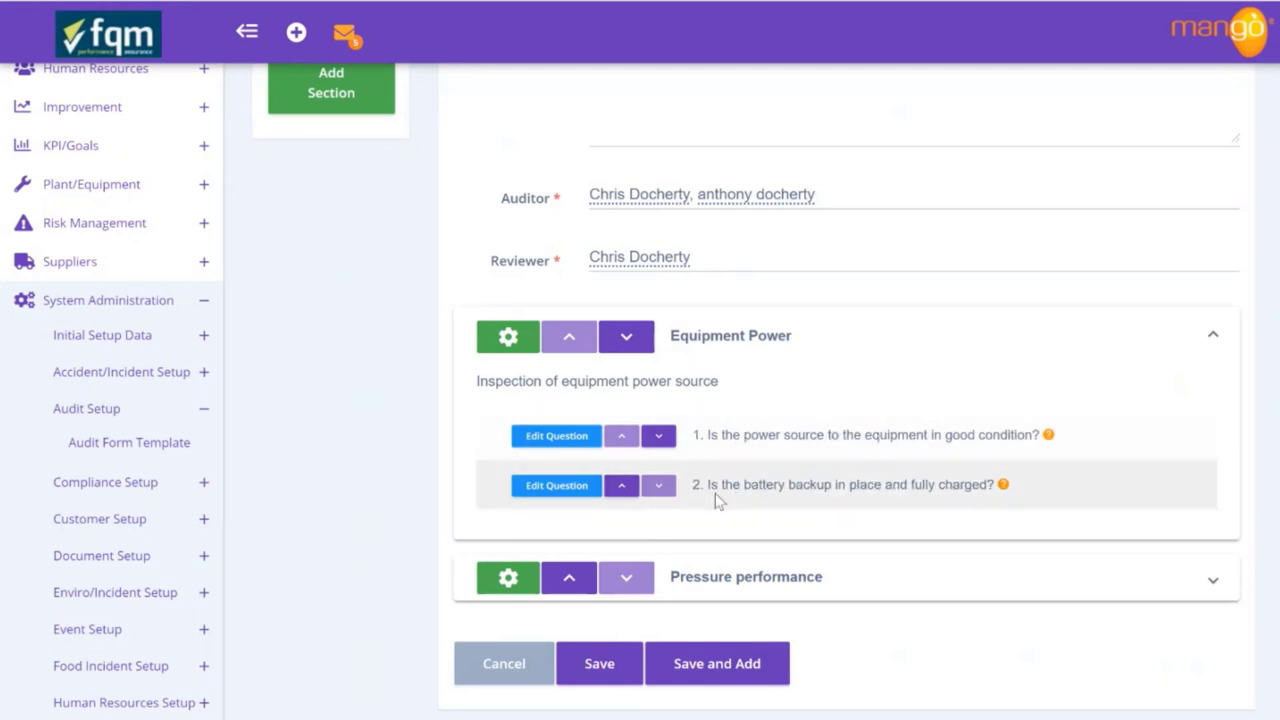
{"action": "scroll", "coordinate": [716, 500], "scroll_direction": "up", "scroll_amount": 3}
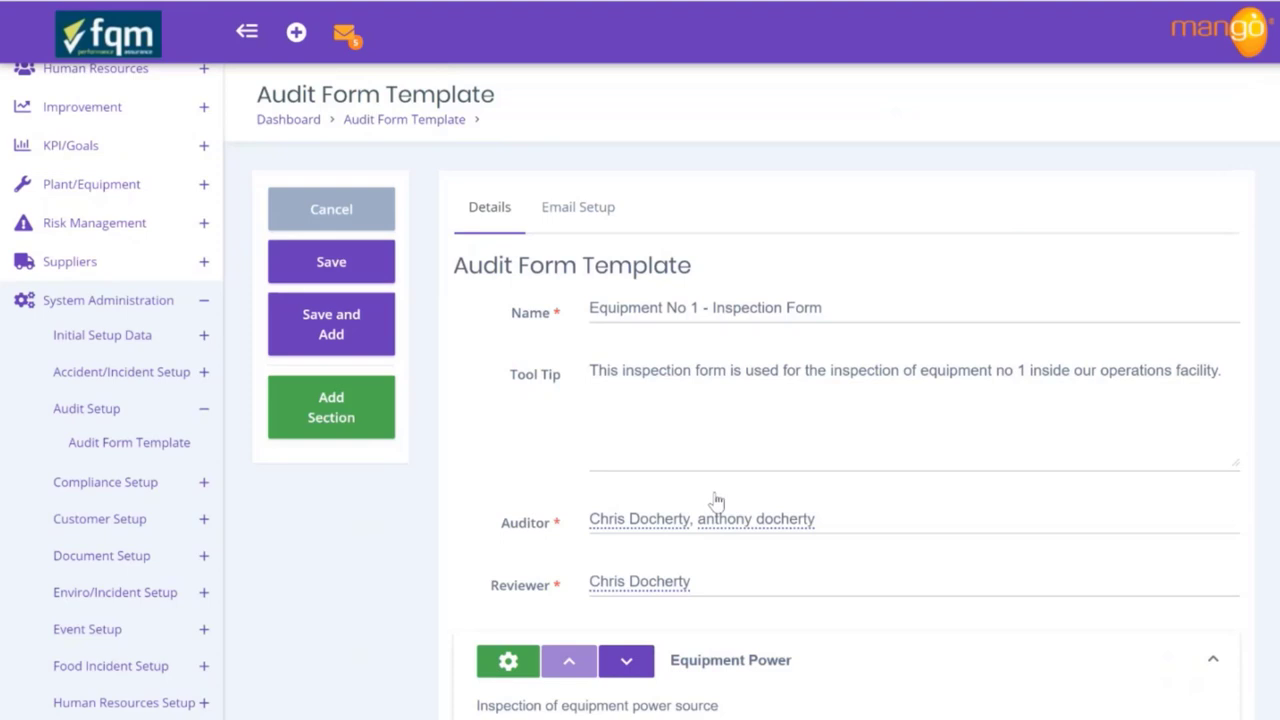
Save the 'Equipment No 1 - Inspection Form' template
{"action": "left_click", "coordinate": [330, 270]}
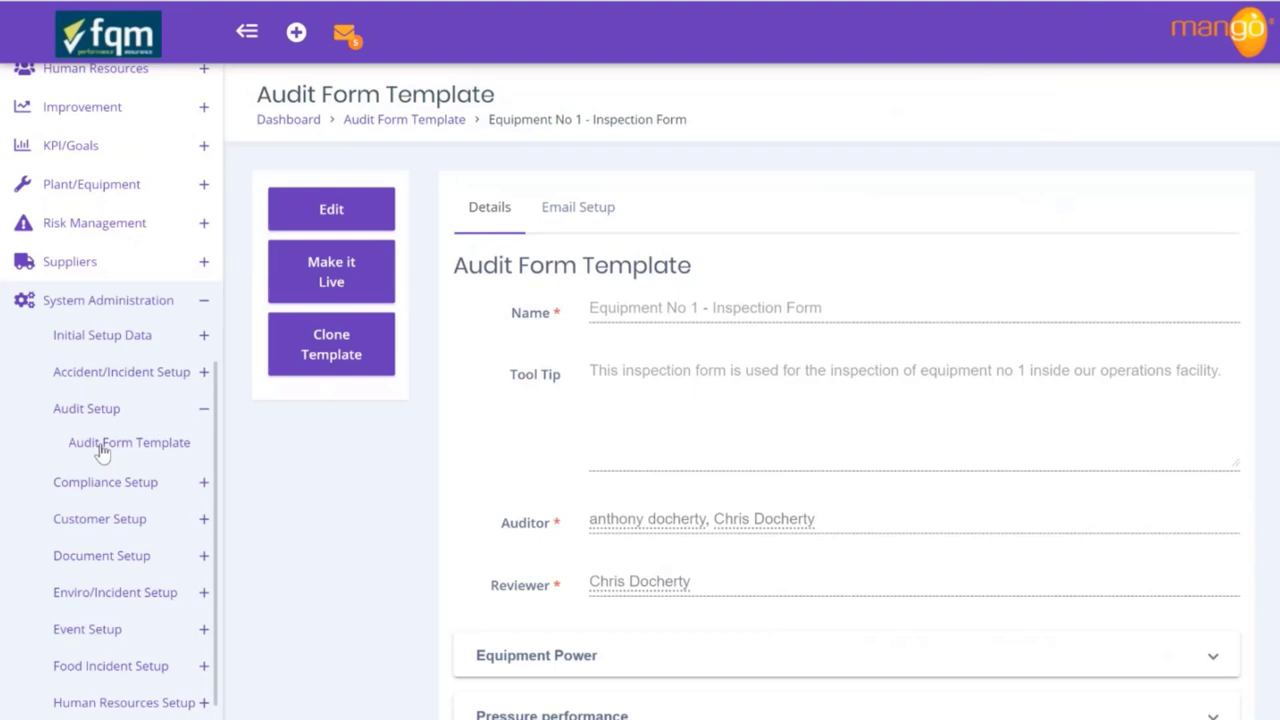
Make the template live for data entry, confirm, and reopen it for editing
{"action": "left_click", "coordinate": [314, 282]}
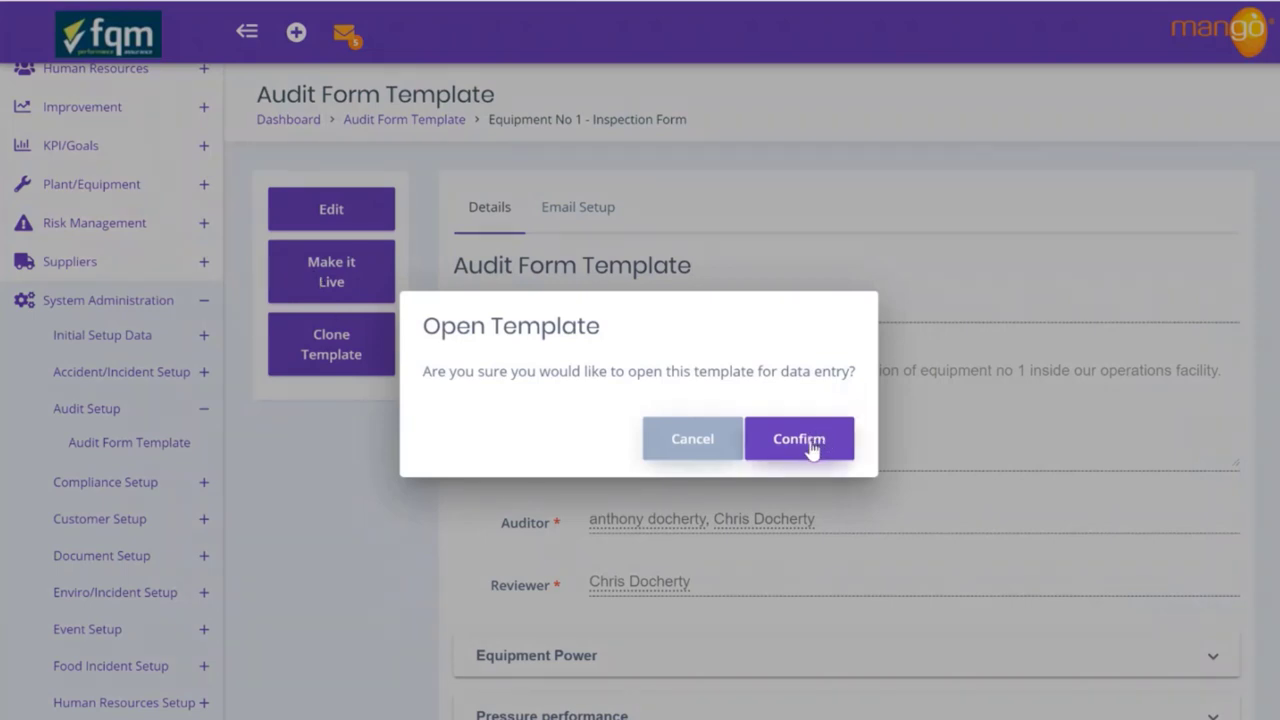
{"action": "left_click", "coordinate": [811, 445]}
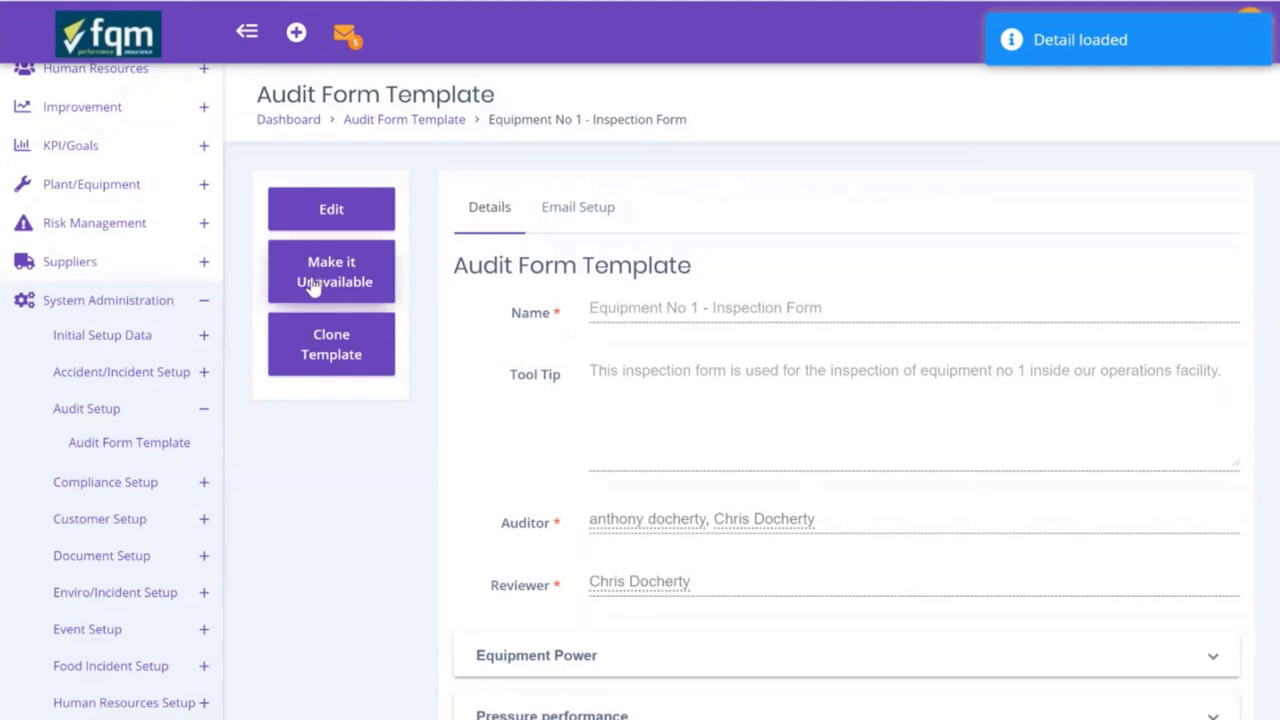
{"action": "left_click", "coordinate": [340, 222]}
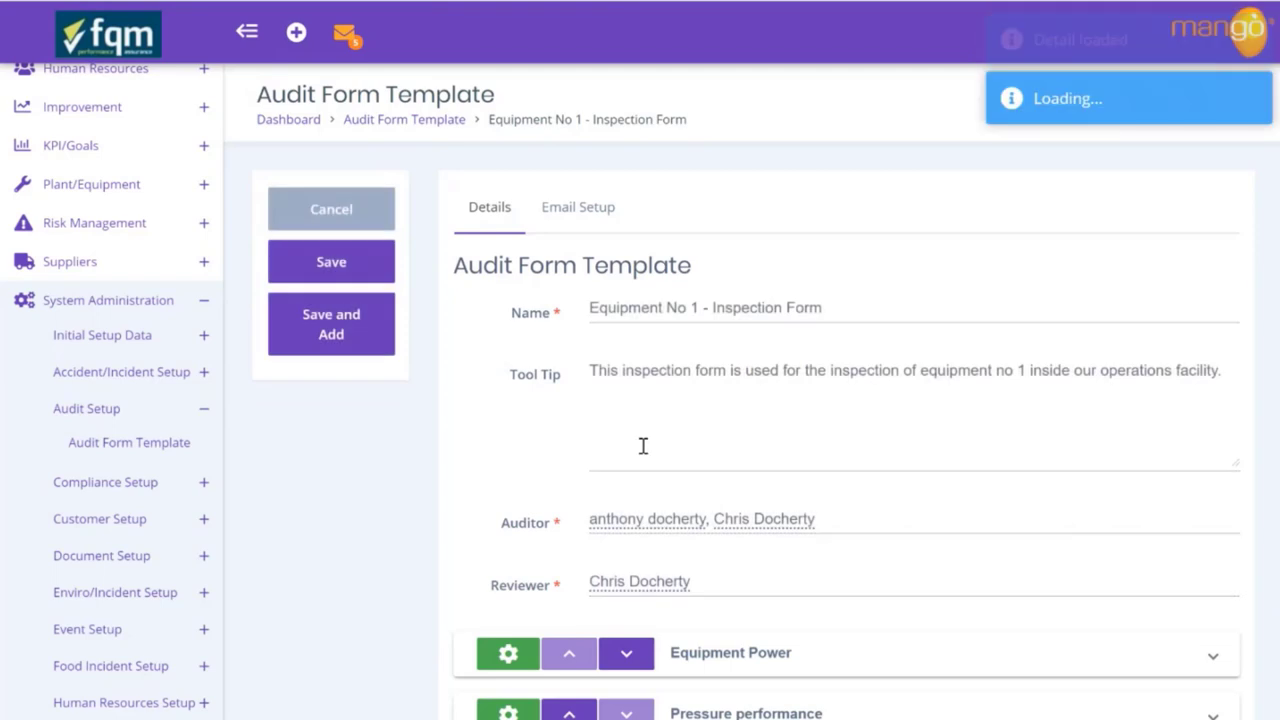
{"action": "scroll", "coordinate": [700, 480], "scroll_direction": "down", "scroll_amount": 3}
Expand the Equipment Power and Pressure performance sections to review them, then collapse them
{"action": "left_click", "coordinate": [745, 516]}
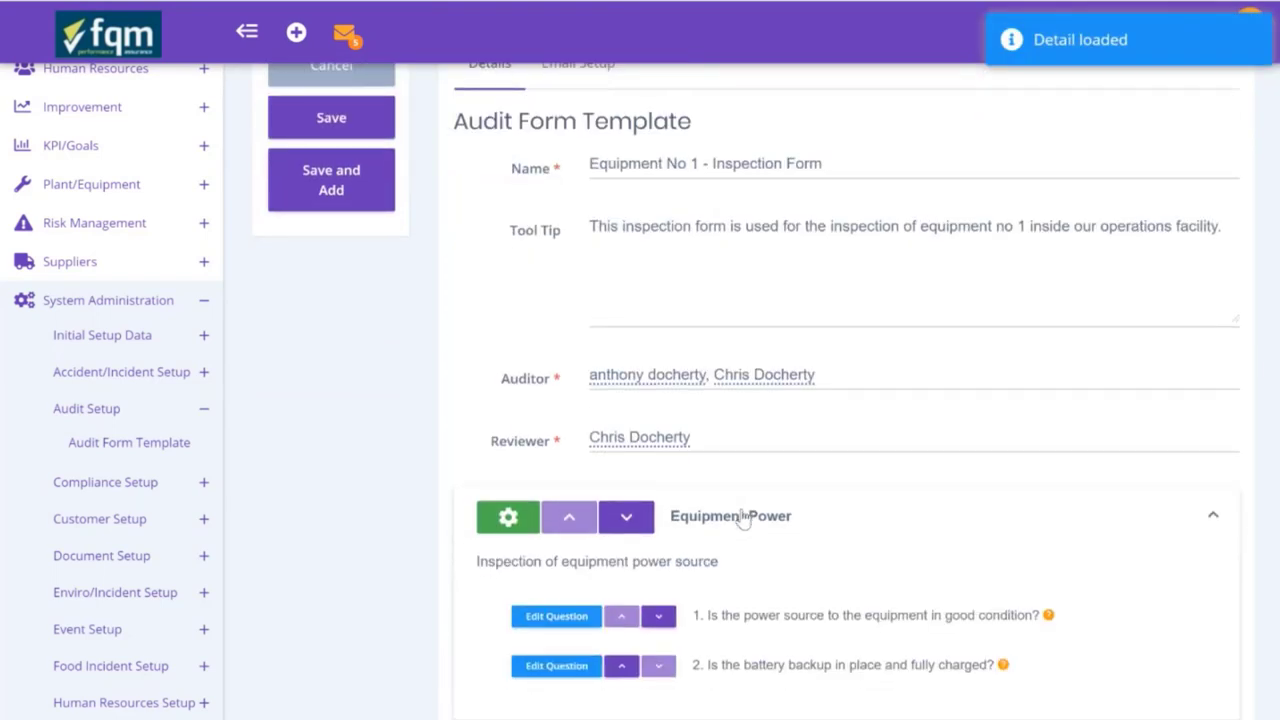
{"action": "scroll", "coordinate": [740, 518], "scroll_direction": "down", "scroll_amount": 4}
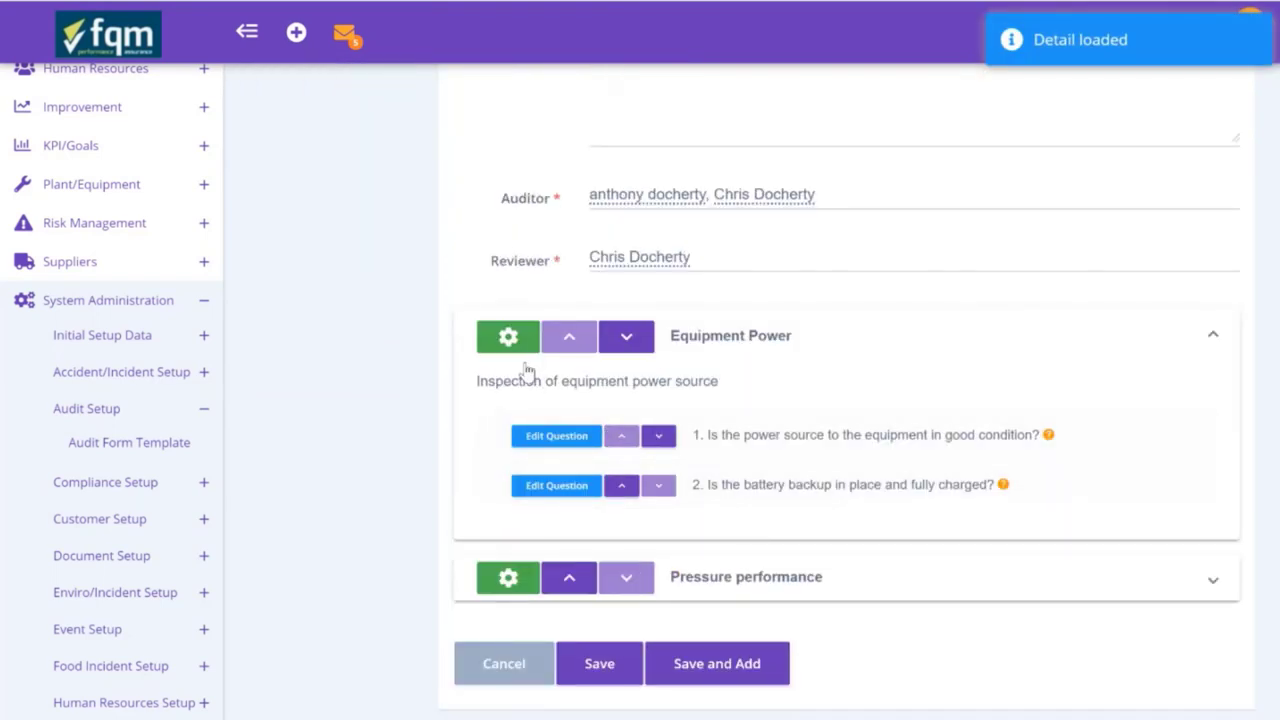
{"action": "left_click", "coordinate": [870, 592]}
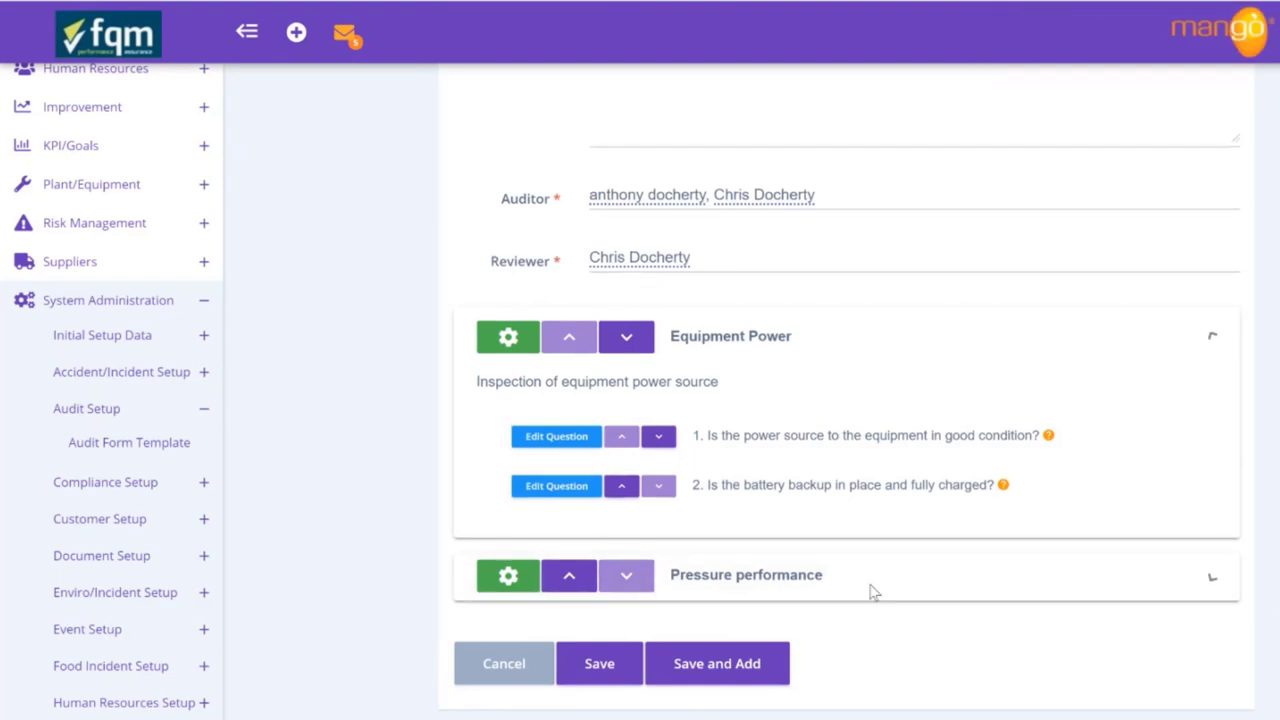
{"action": "scroll", "coordinate": [680, 414], "scroll_direction": "up", "scroll_amount": 4}
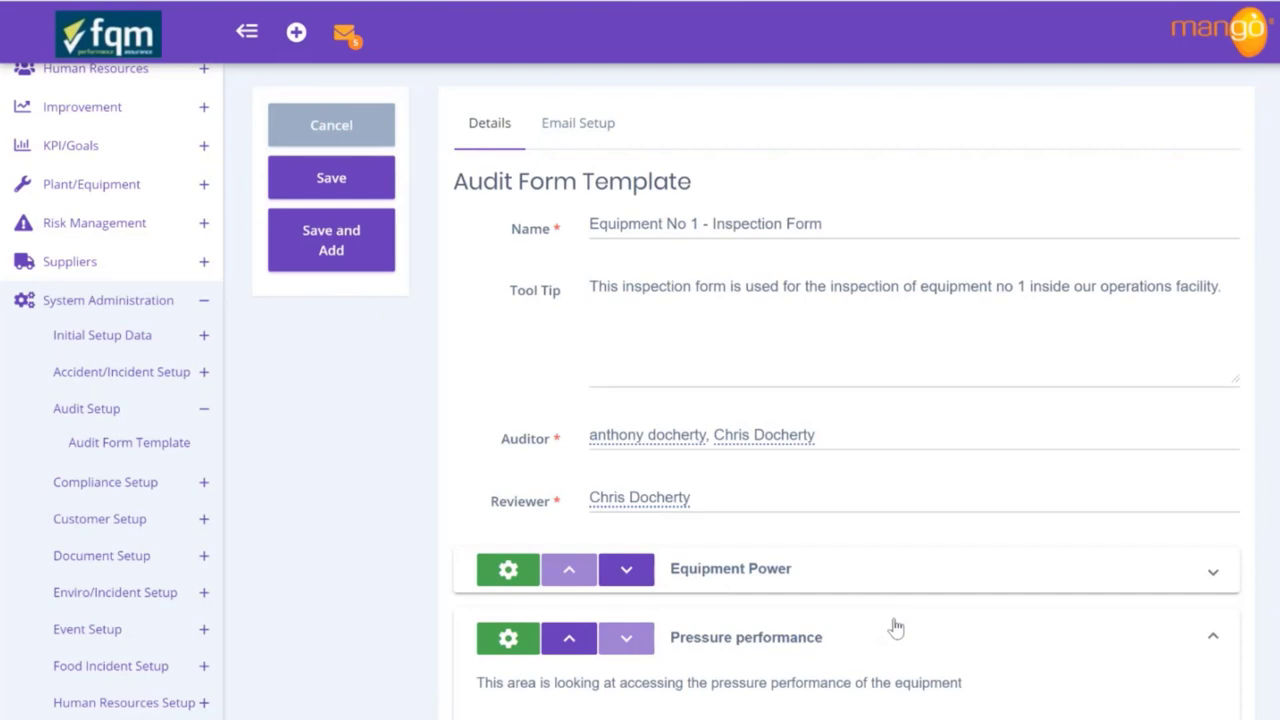
{"action": "left_click", "coordinate": [828, 580]}
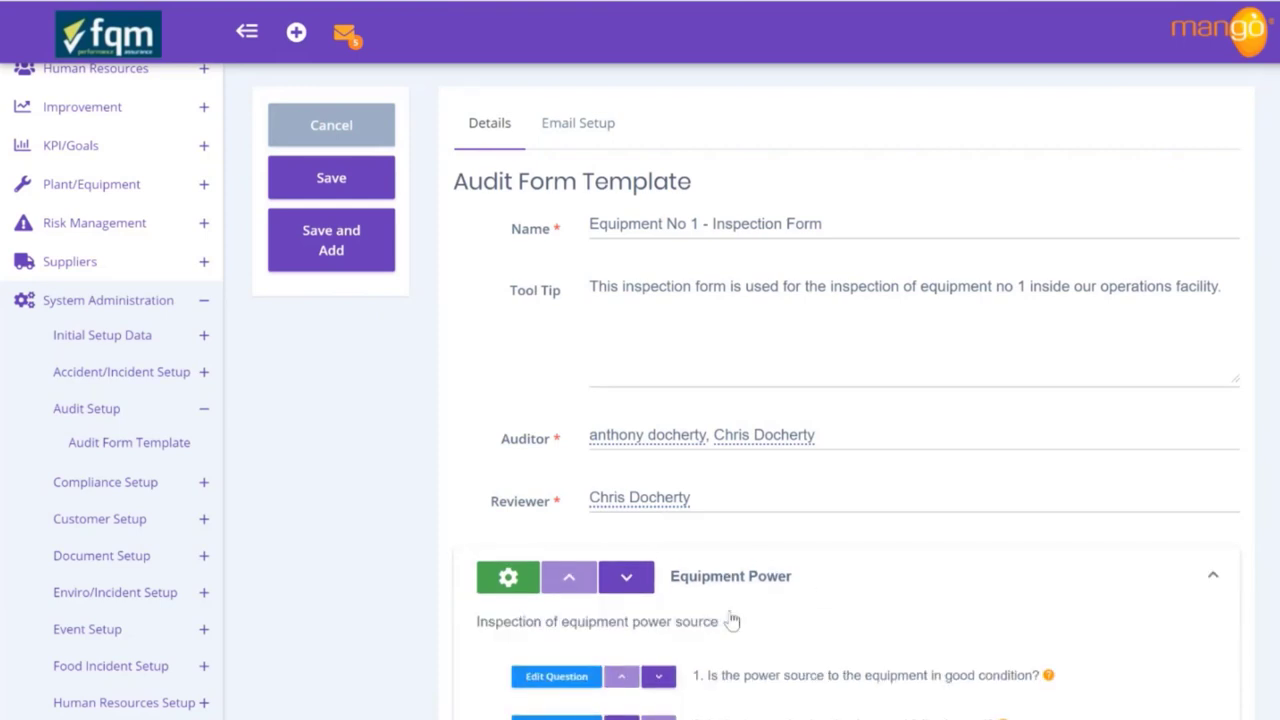
{"action": "left_click", "coordinate": [520, 576]}
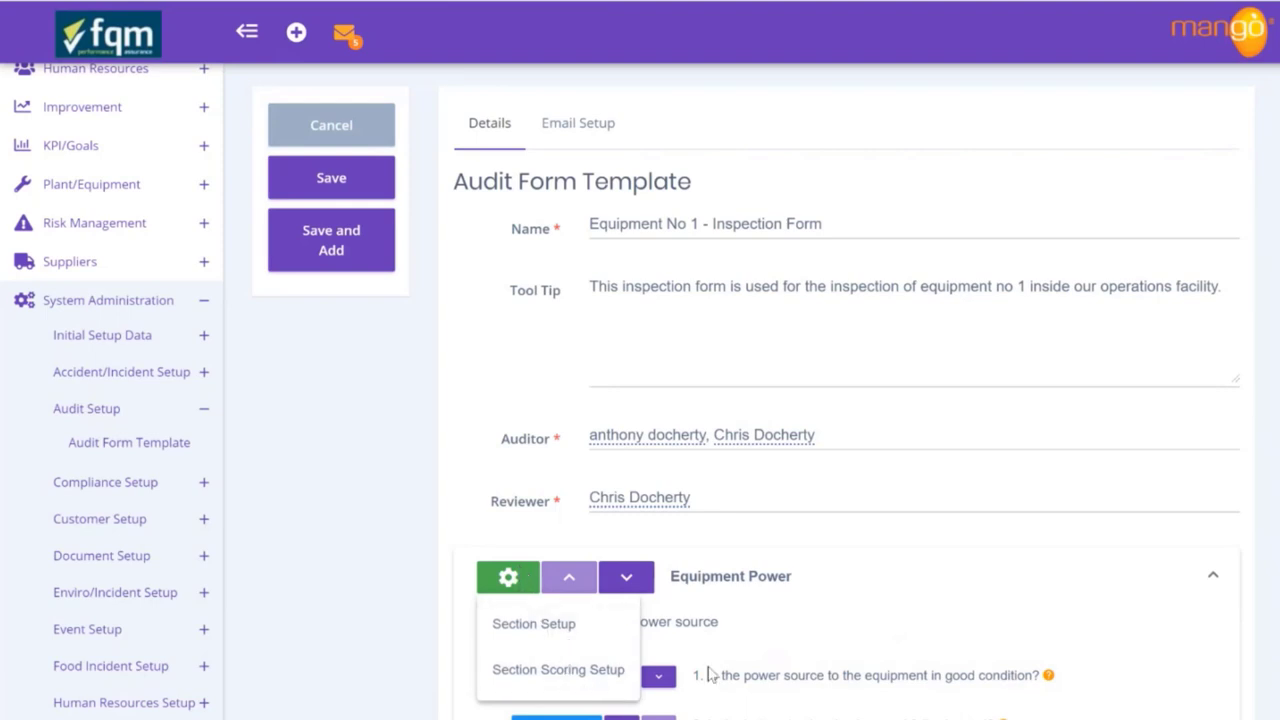
{"action": "left_click", "coordinate": [900, 604]}
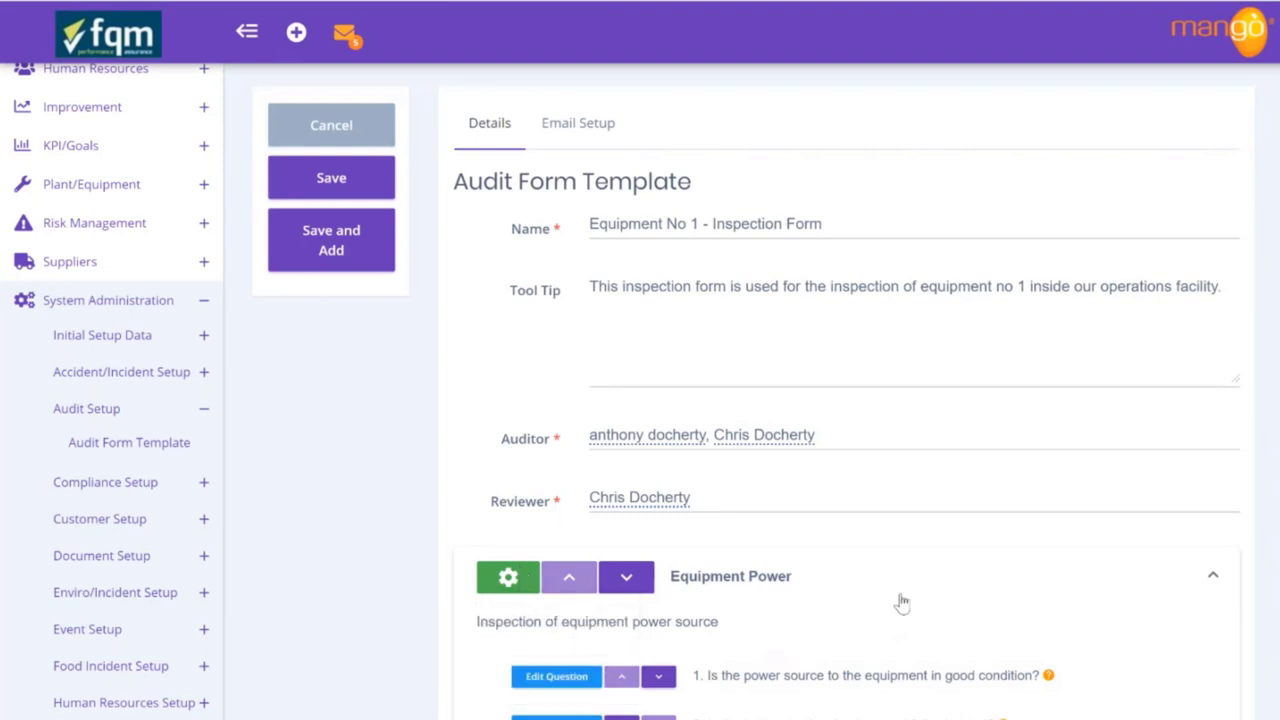
{"action": "left_click", "coordinate": [1216, 582]}
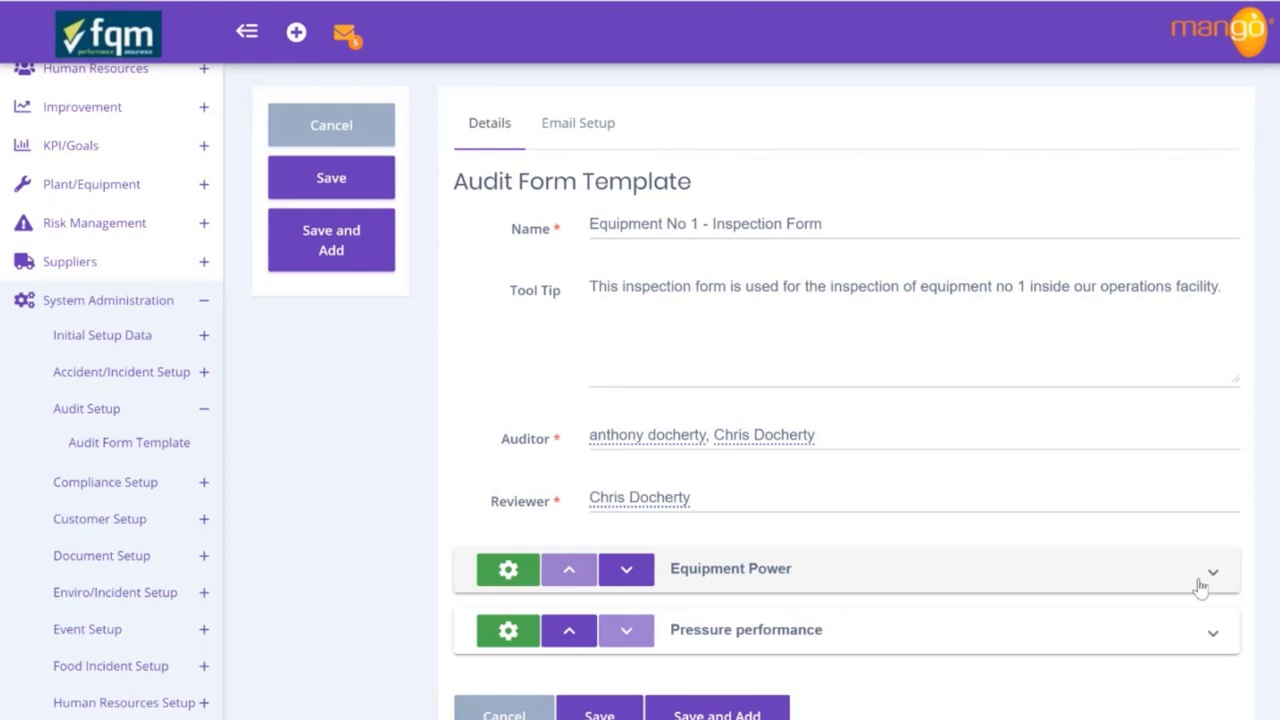
Leave edit mode, collapse System Administration and expand Audit Inspection in the sidebar
{"action": "left_click", "coordinate": [370, 136]}
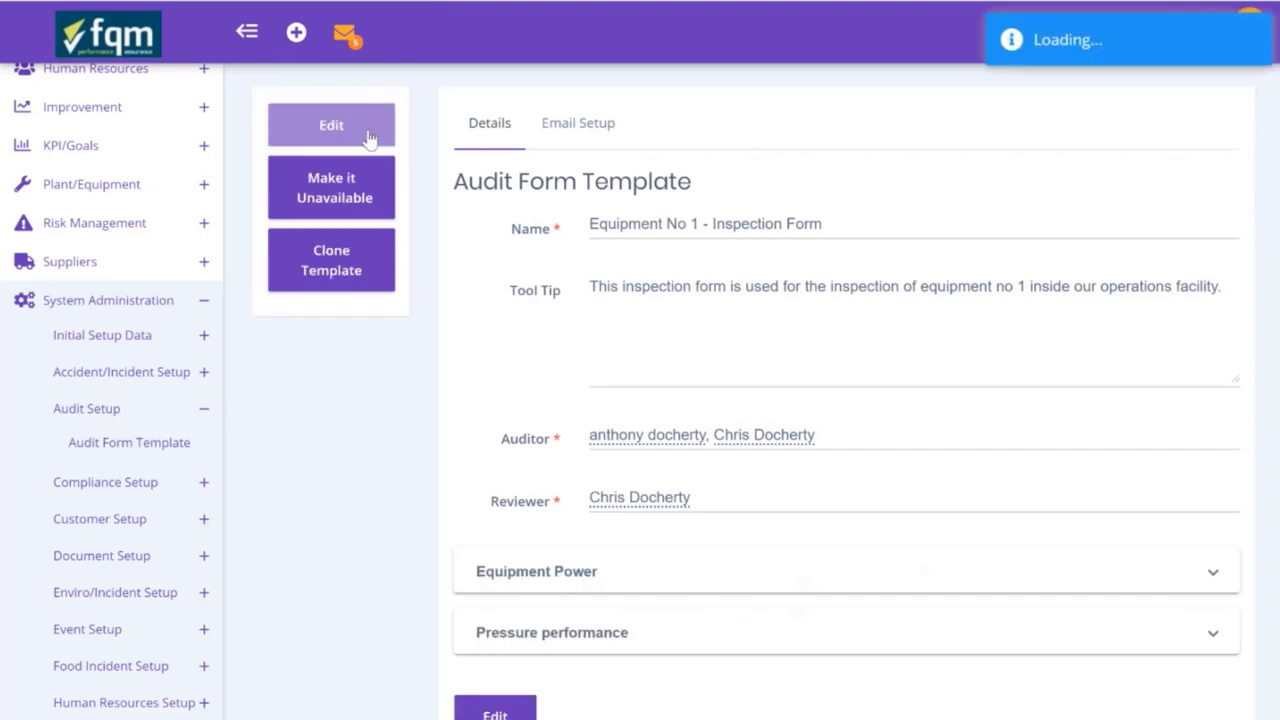
{"action": "left_click", "coordinate": [195, 300]}
{"action": "scroll", "coordinate": [193, 295], "scroll_direction": "up", "scroll_amount": 3}
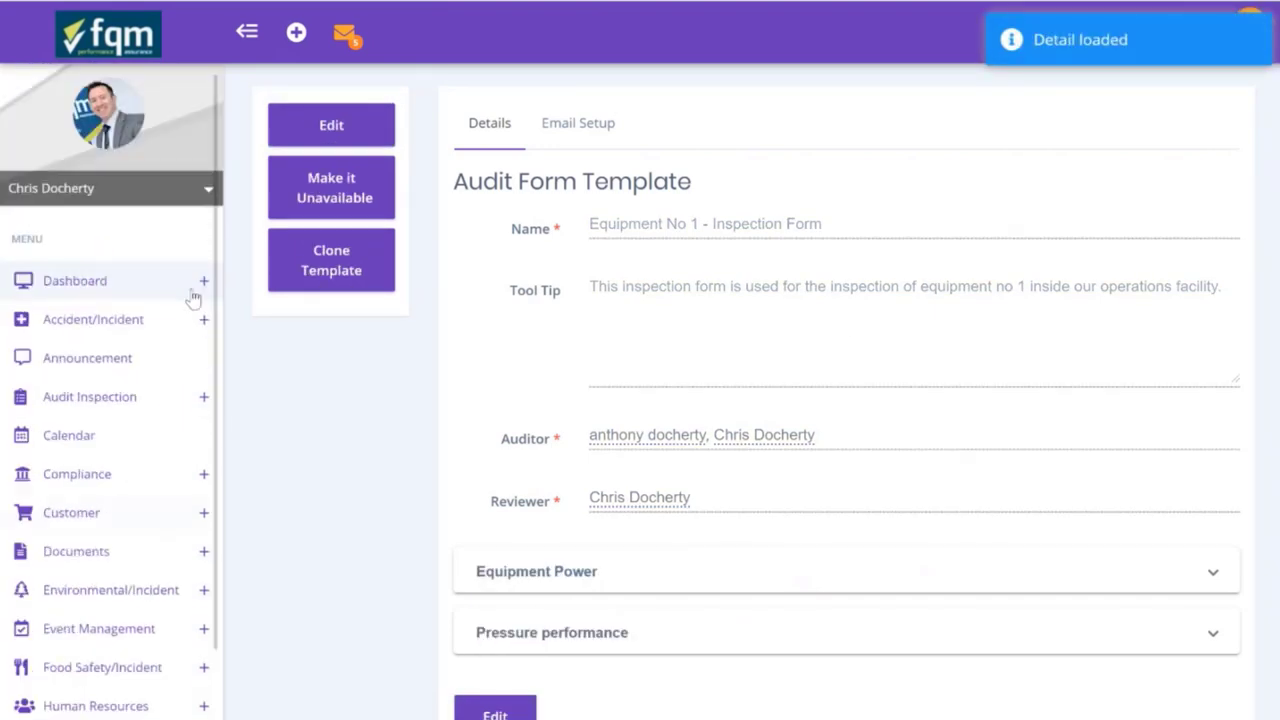
{"action": "left_click", "coordinate": [135, 402]}
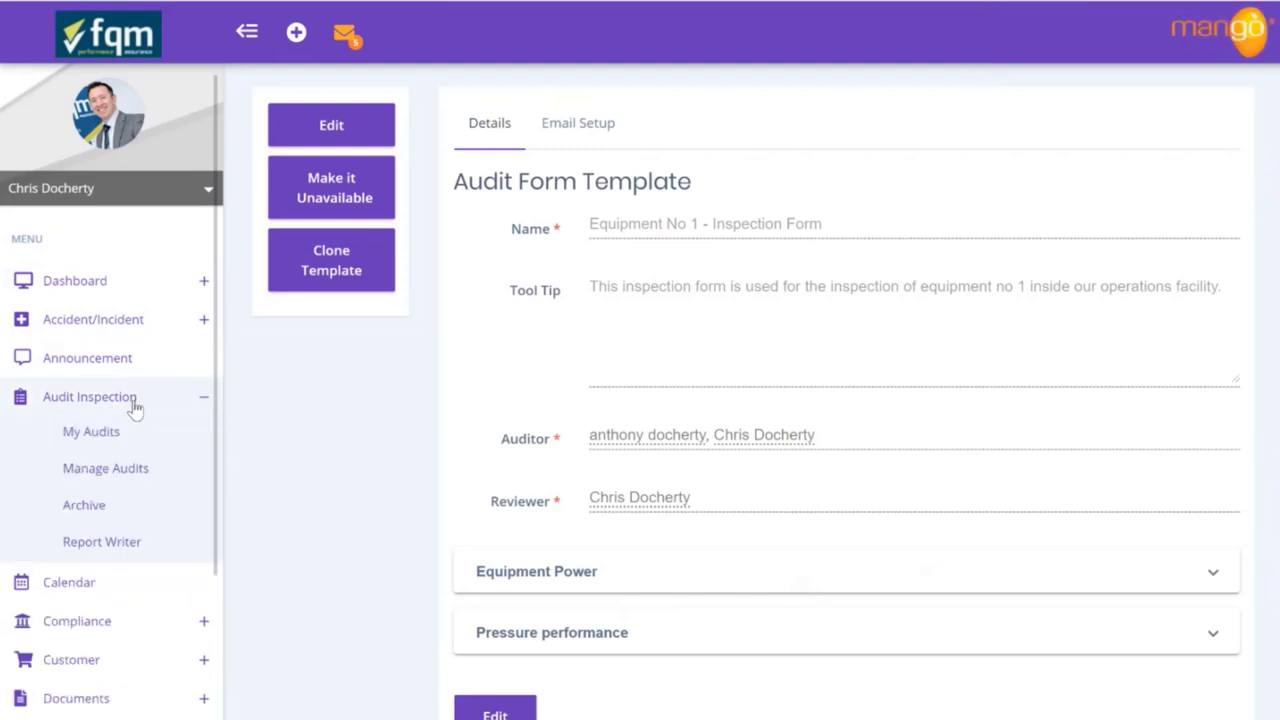